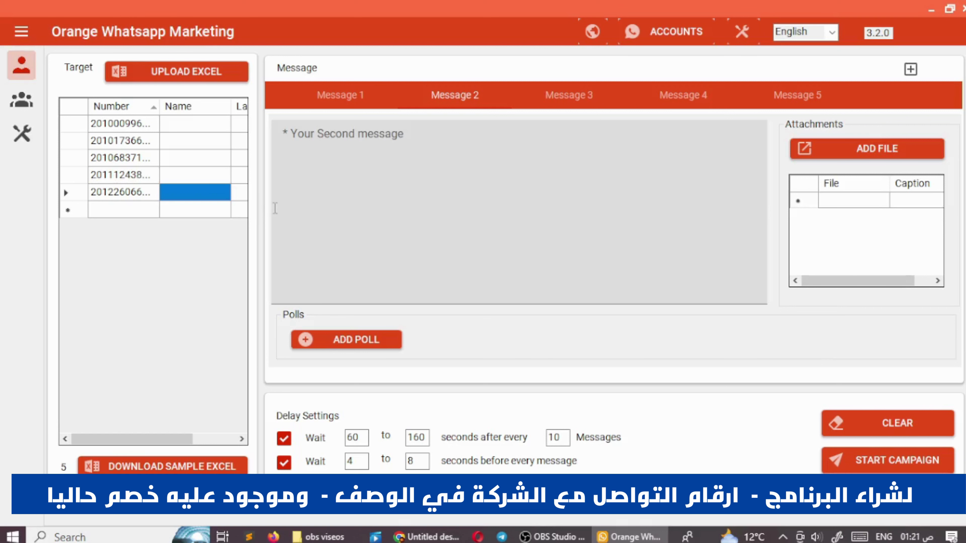
- Switch the campaign target to WhatsApp groups and bring up the Message 3 editor
{"action": "left_click", "coordinate": [22, 99]}
{"action": "left_click", "coordinate": [568, 95]}
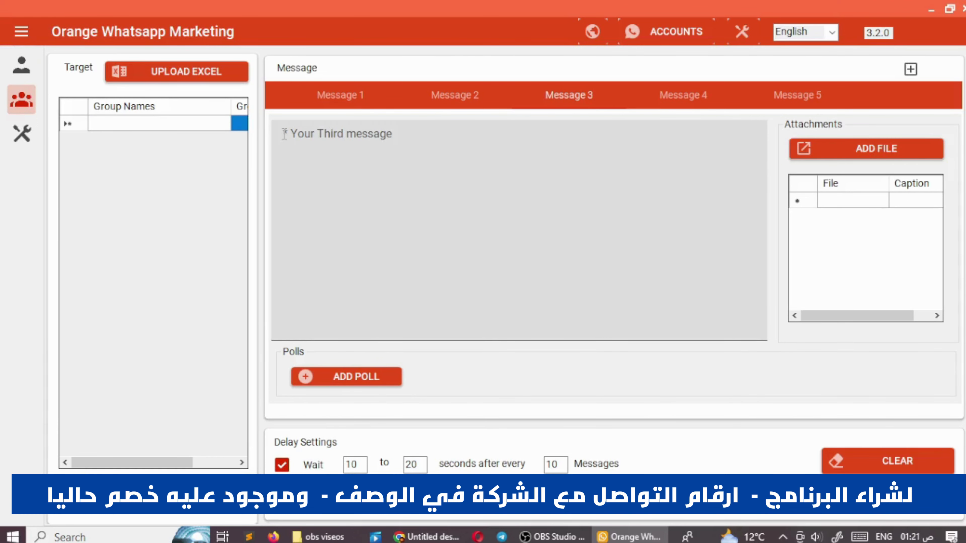
- Browse the extra-tools catalogue cards, then go back to the individual-numbers campaign page
{"action": "left_click", "coordinate": [32, 134]}
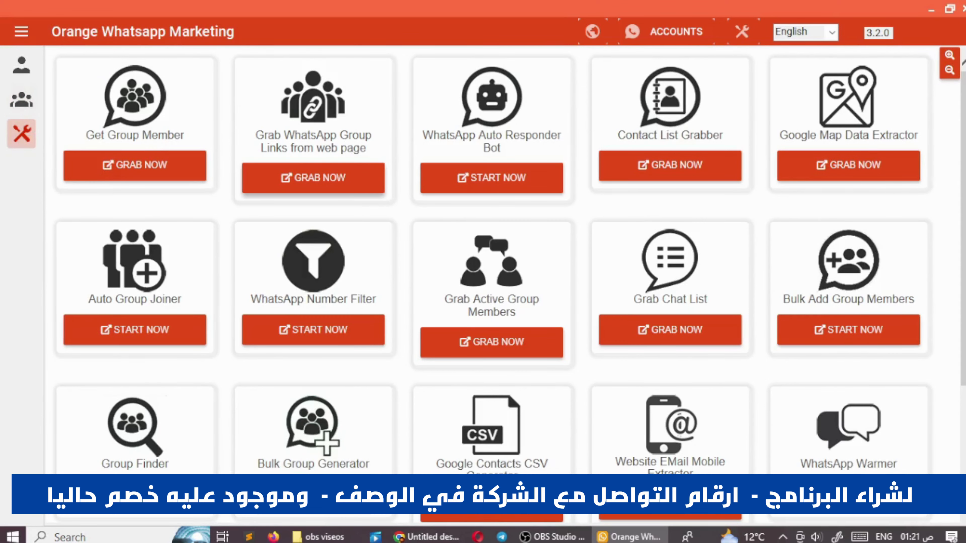
{"action": "scroll", "coordinate": [962, 143], "scroll_direction": "down", "scroll_amount": 5}
{"action": "scroll", "coordinate": [963, 143], "scroll_direction": "up", "scroll_amount": 5}
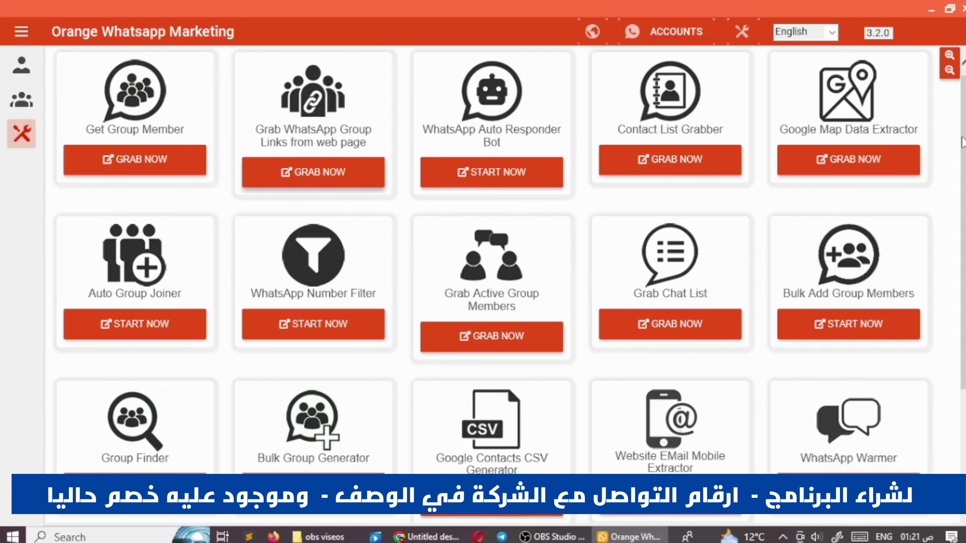
{"action": "left_click_drag", "start_coordinate": [962, 142], "coordinate": [962, 236]}
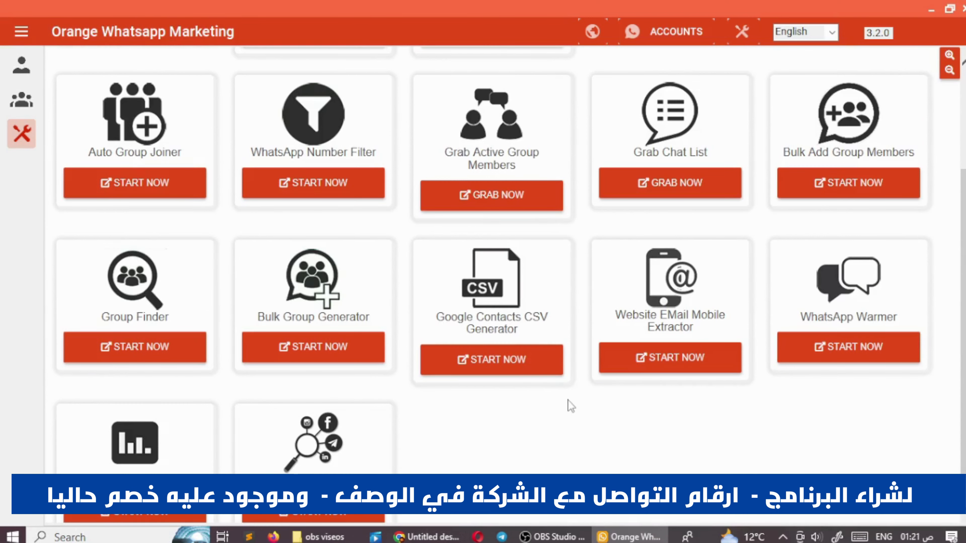
{"action": "scroll", "coordinate": [328, 296], "scroll_direction": "up", "scroll_amount": 3}
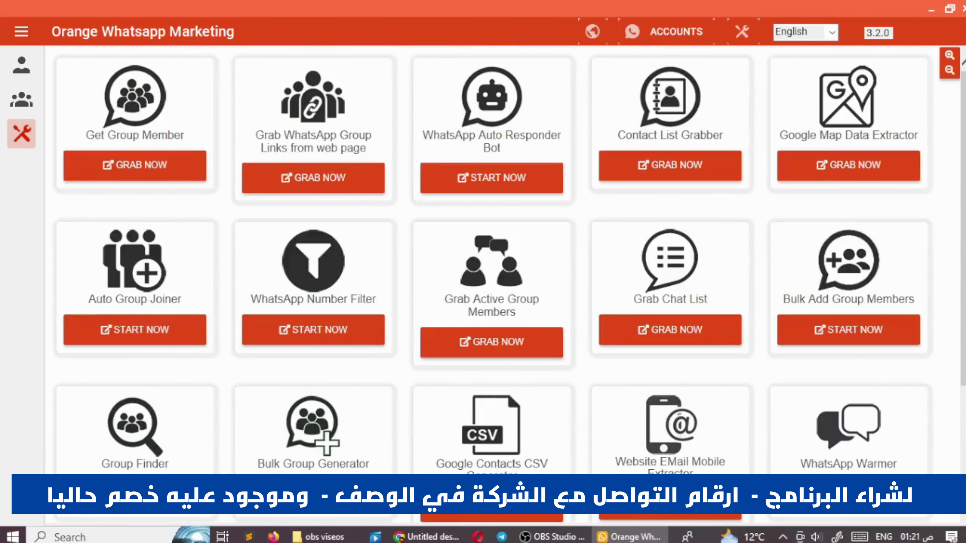
{"action": "left_click", "coordinate": [22, 76]}
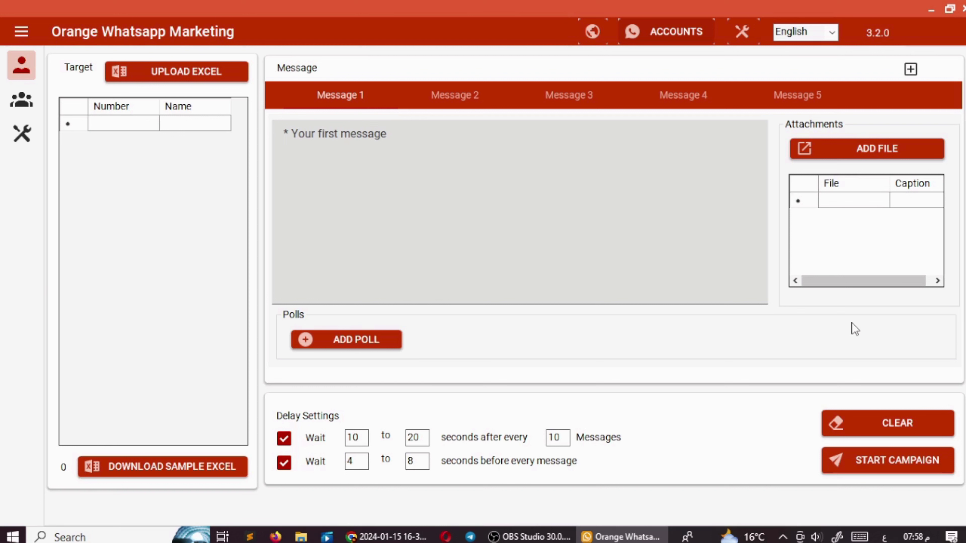
- Leave the interface language on English and bring up the Manage Accounts list
{"action": "left_click", "coordinate": [810, 34]}
{"action": "left_click", "coordinate": [831, 33]}
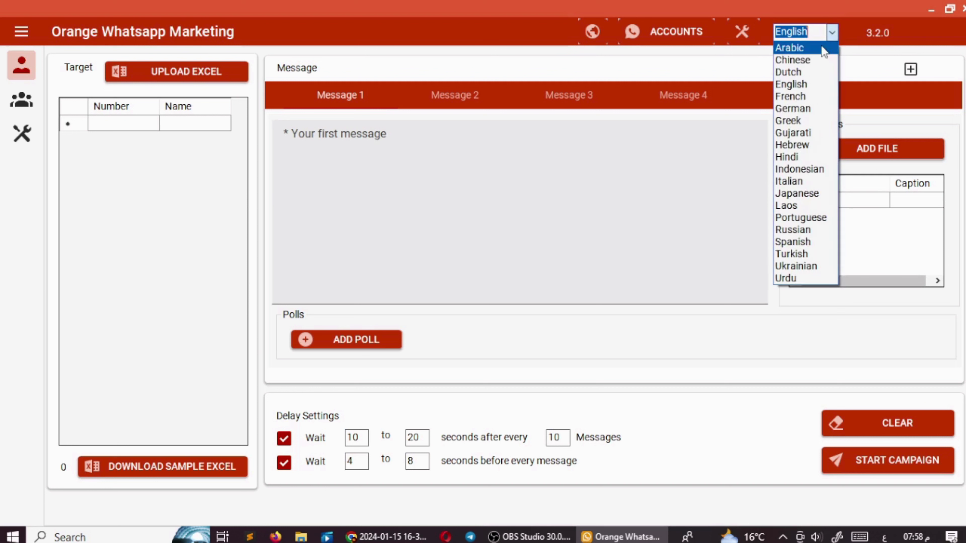
{"action": "left_click", "coordinate": [831, 33]}
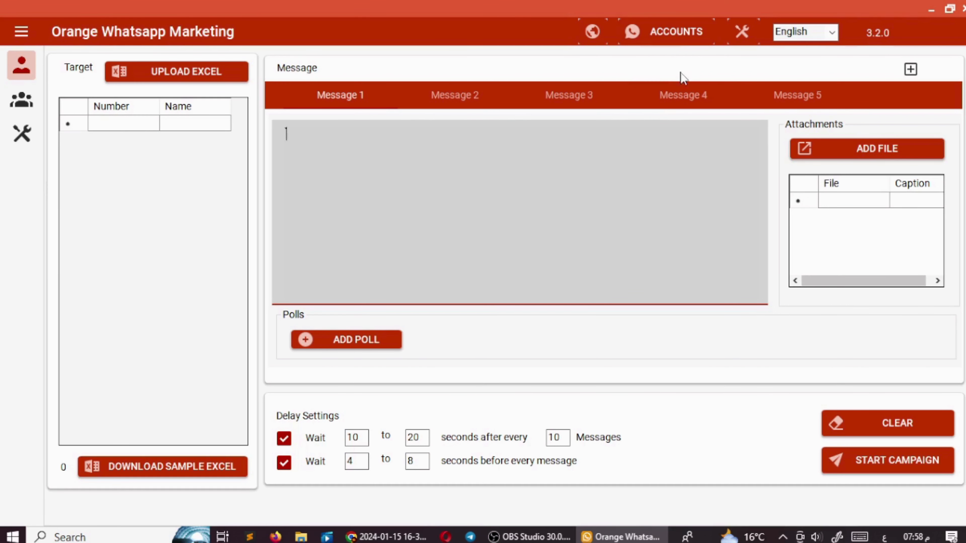
{"action": "left_click", "coordinate": [688, 38]}
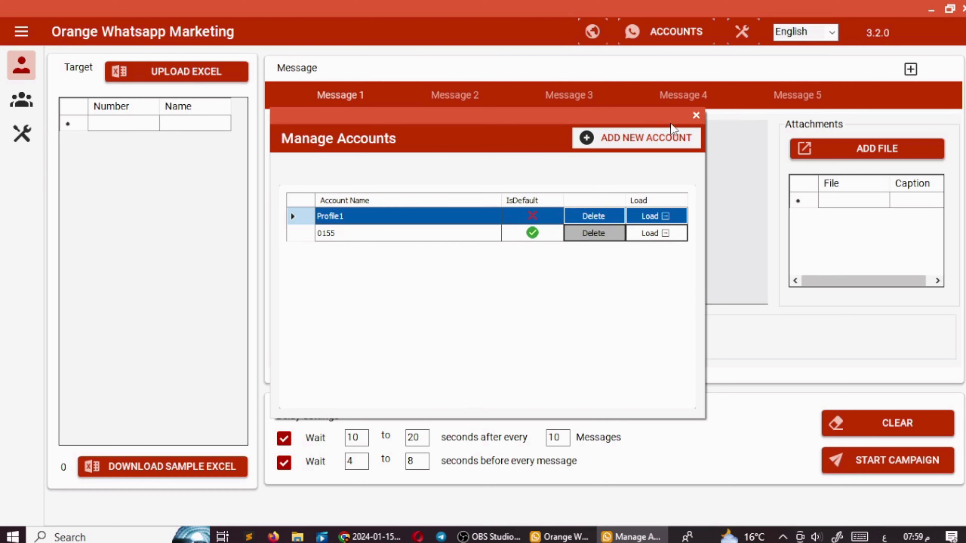
- Add a new account named with a phone number and load it in its own browser session
{"action": "left_click", "coordinate": [628, 145]}
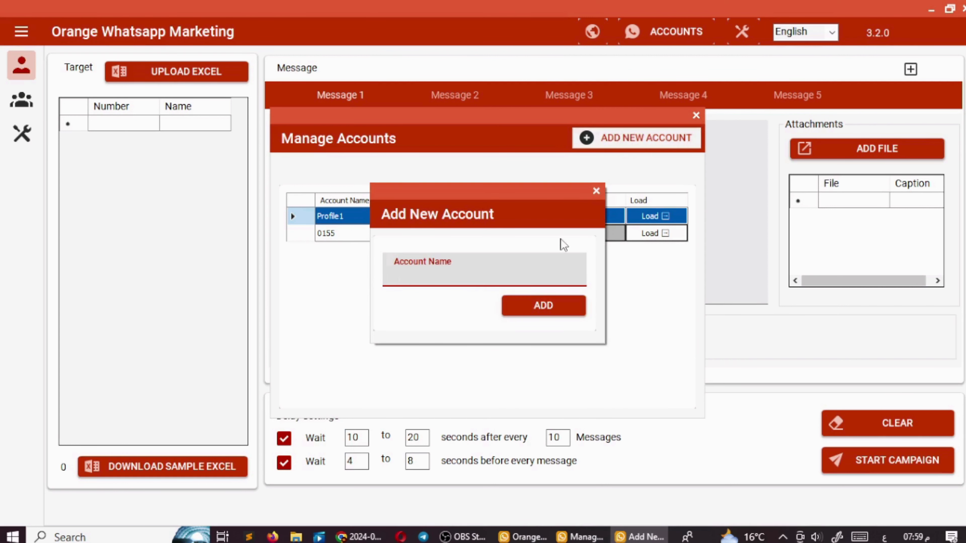
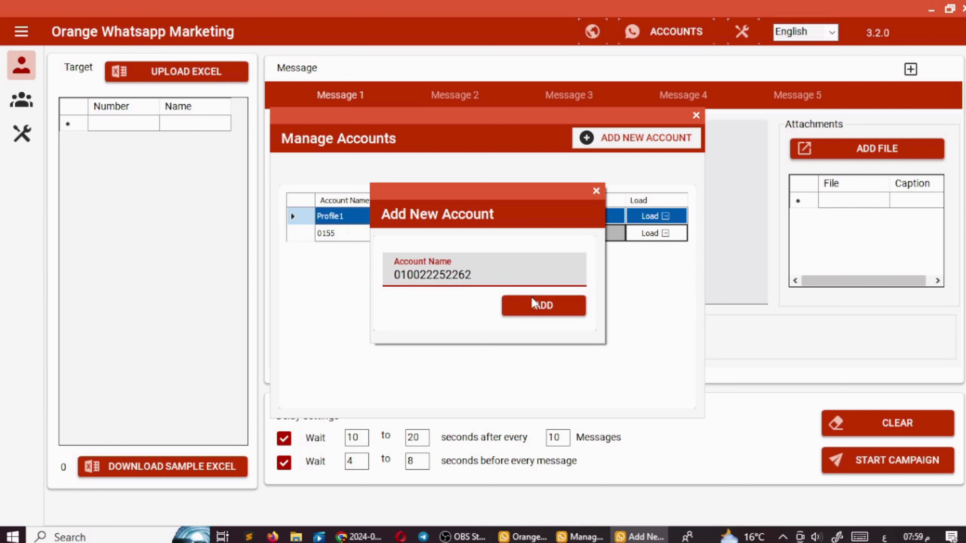
{"action": "left_click", "coordinate": [534, 307]}
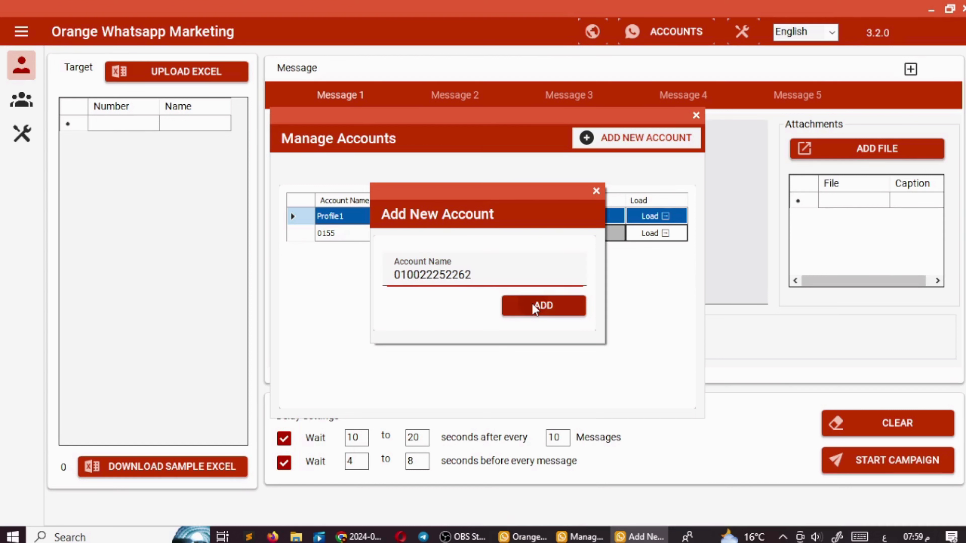
{"action": "left_click", "coordinate": [541, 319]}
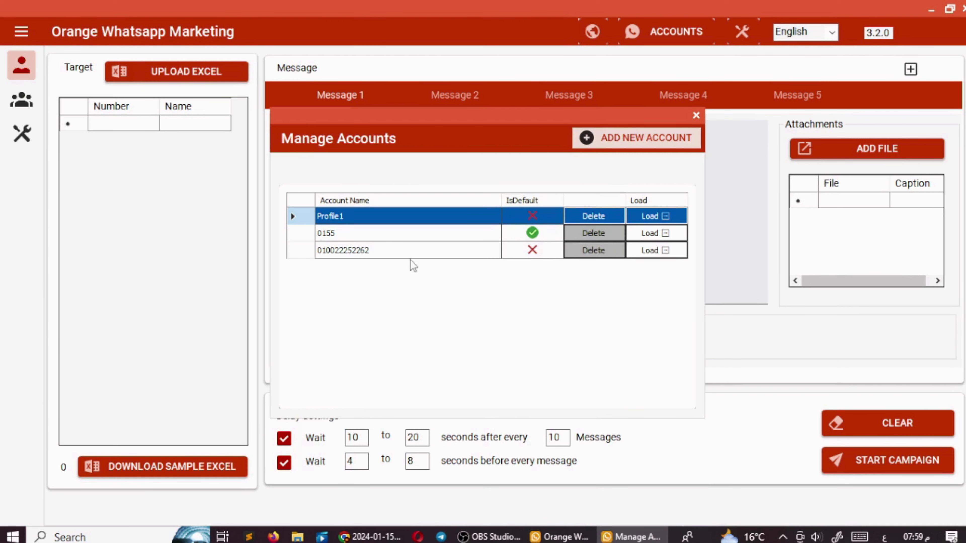
{"action": "left_click", "coordinate": [412, 251]}
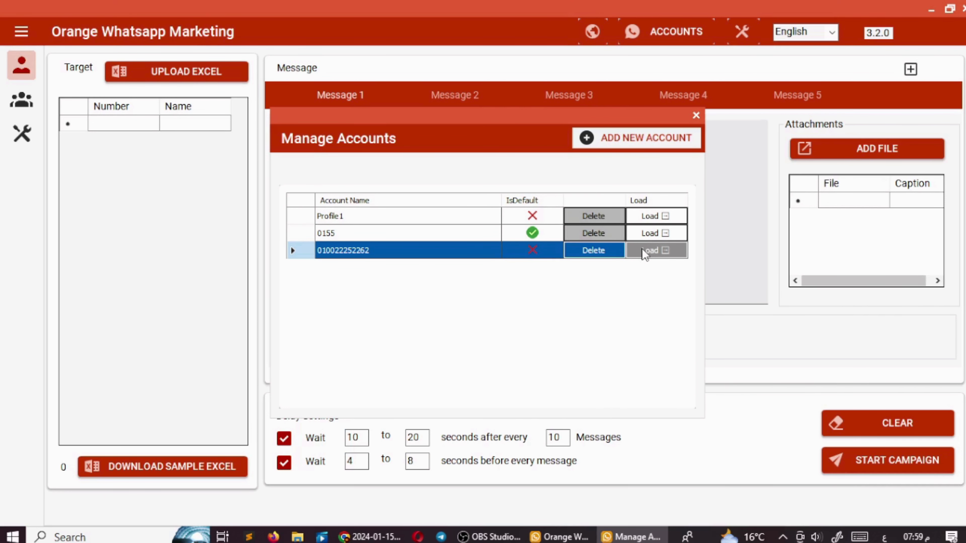
{"action": "left_click", "coordinate": [655, 252]}
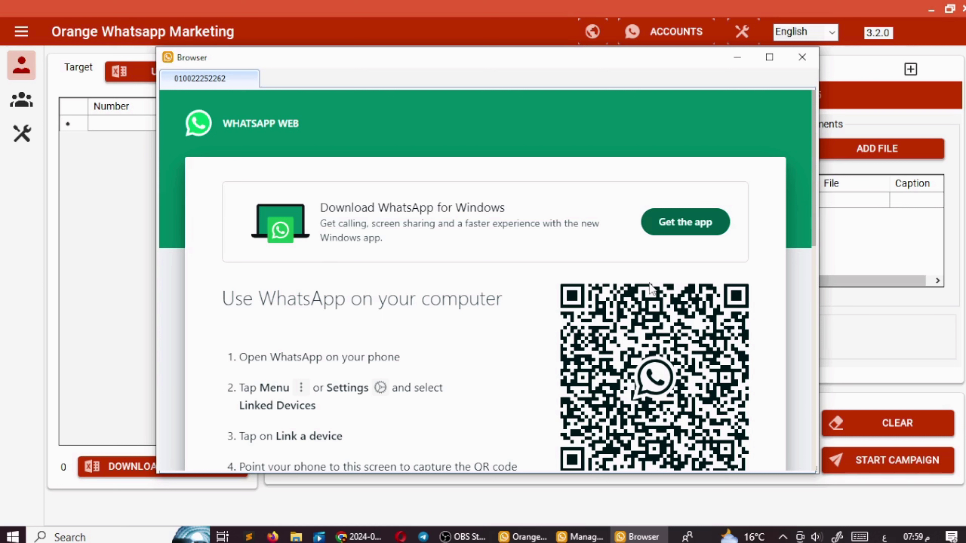
- View the new account's WhatsApp Web QR login page, then close that browser window
{"action": "scroll", "coordinate": [586, 254], "scroll_direction": "down", "scroll_amount": 1}
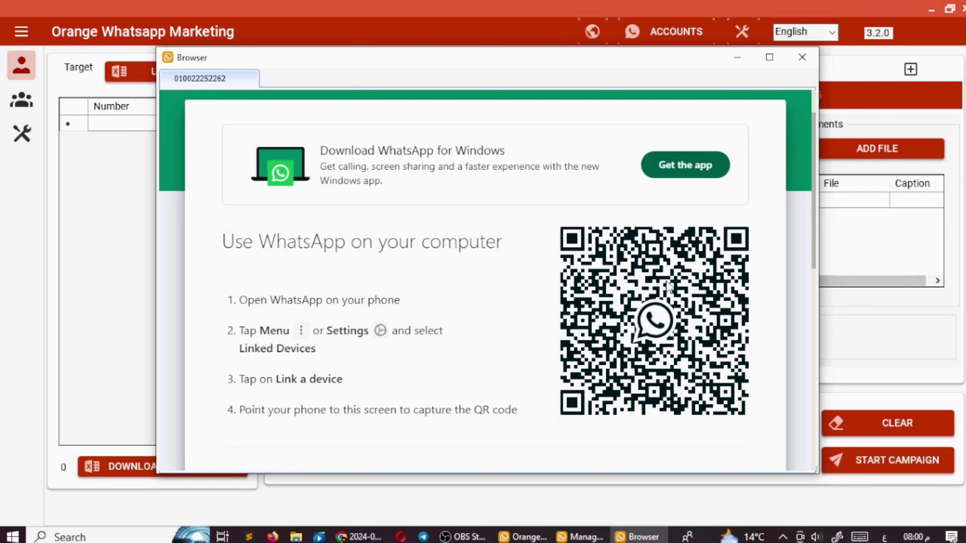
{"action": "left_click", "coordinate": [802, 57]}
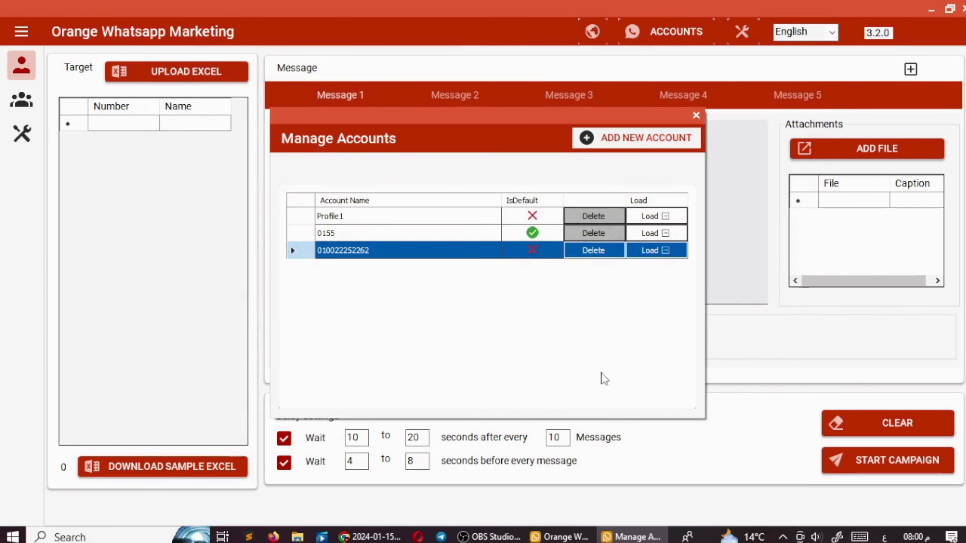
- Delete the new account, set Profile1 then the original account as primary, and close the list
{"action": "left_click", "coordinate": [591, 250]}
{"action": "left_click", "coordinate": [658, 304]}
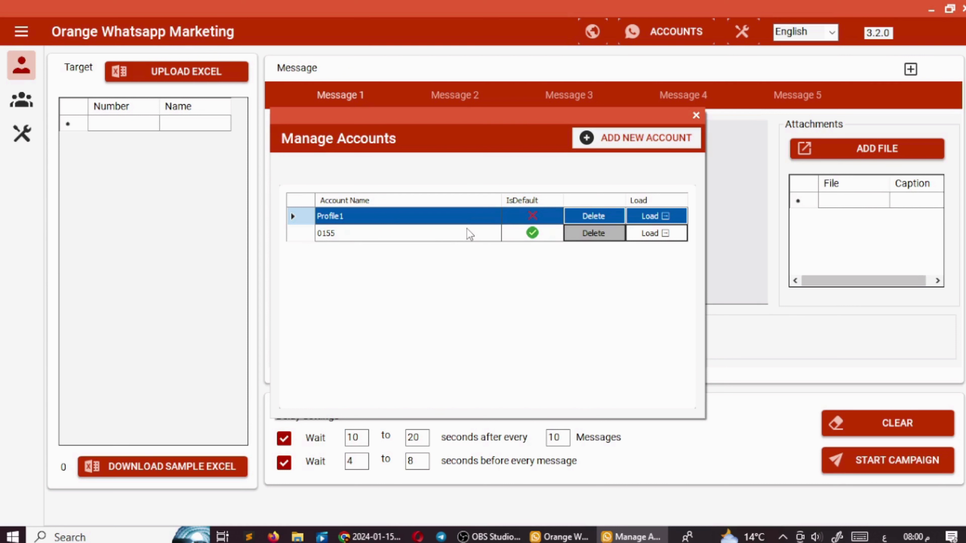
{"action": "left_click", "coordinate": [338, 211]}
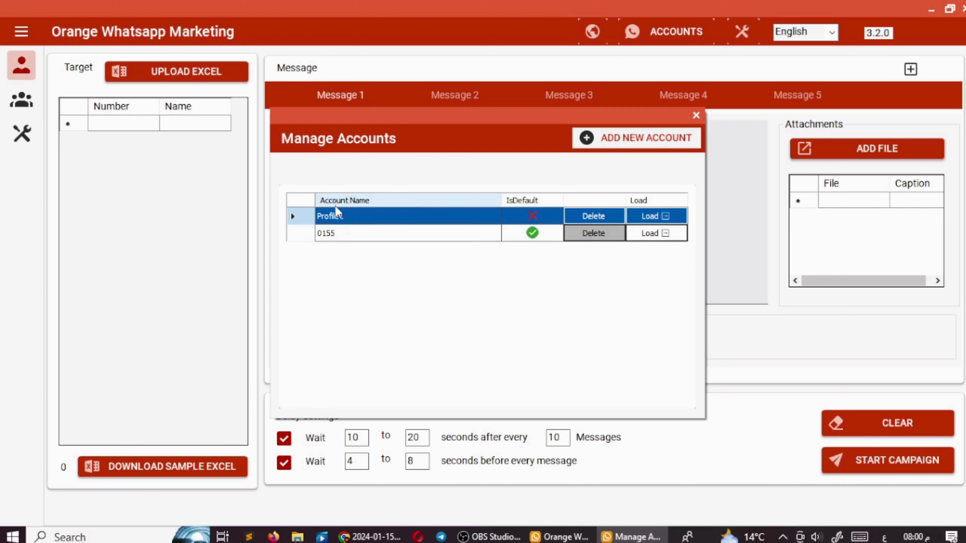
{"action": "right_click", "coordinate": [502, 216]}
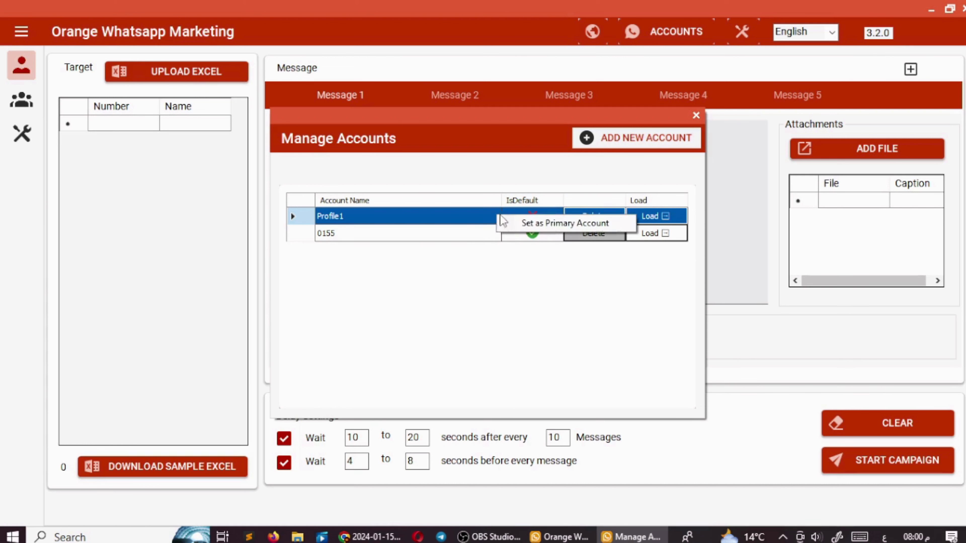
{"action": "left_click", "coordinate": [542, 228]}
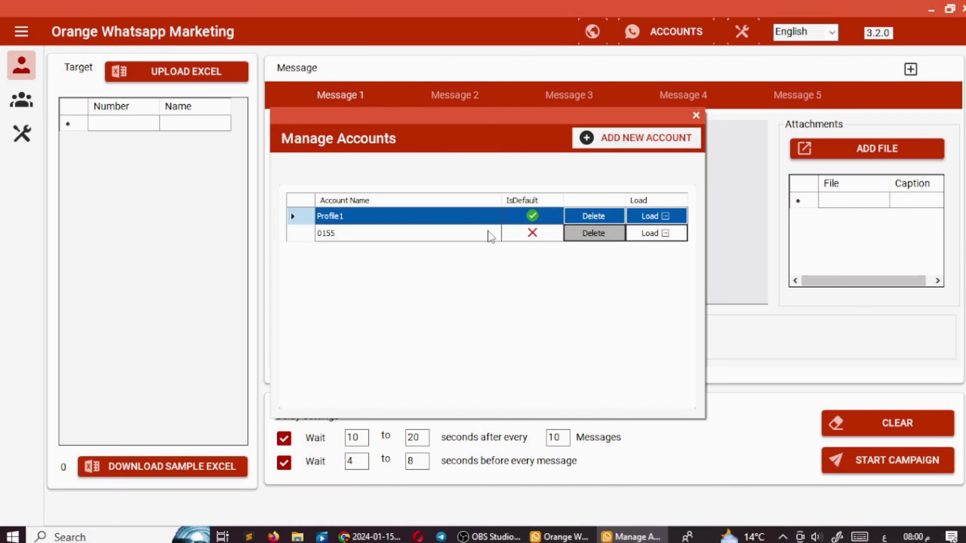
{"action": "right_click", "coordinate": [498, 231]}
{"action": "left_click", "coordinate": [514, 238]}
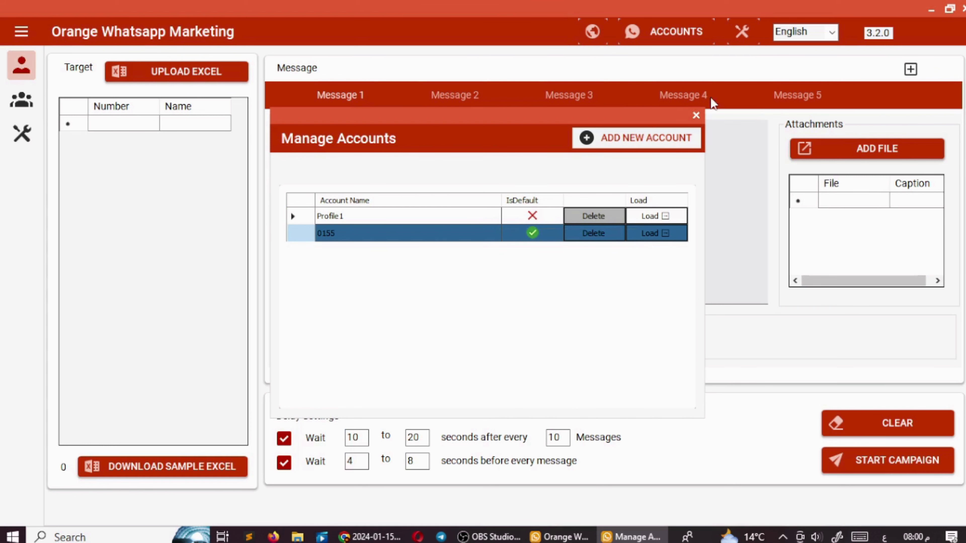
{"action": "left_click", "coordinate": [696, 115]}
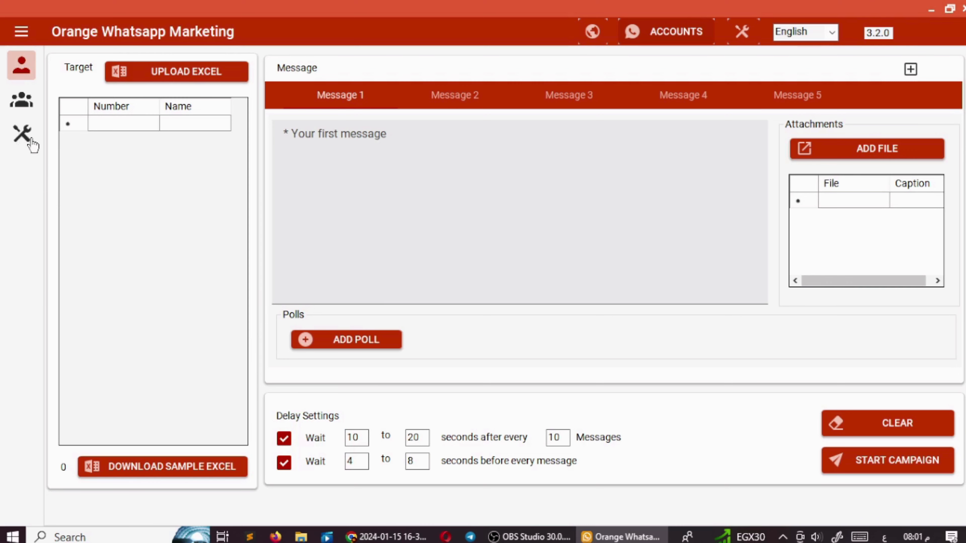
- Bring up the Grab Chat List tool from the extra-tools catalogue
{"action": "mouse_move", "coordinate": [41, 137]}
{"action": "left_click", "coordinate": [21, 134]}
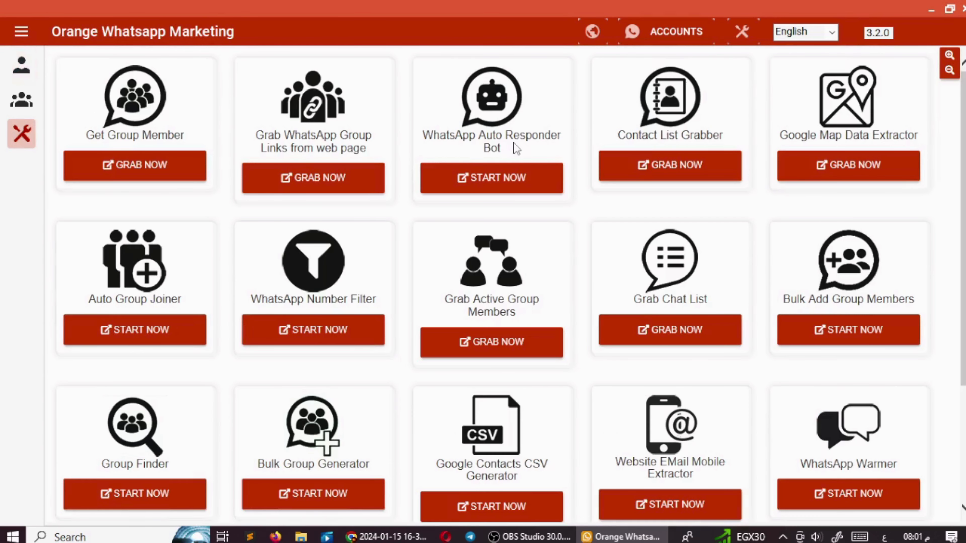
{"action": "scroll", "coordinate": [825, 348], "scroll_direction": "down", "scroll_amount": 2}
{"action": "scroll", "coordinate": [825, 348], "scroll_direction": "down", "scroll_amount": 2}
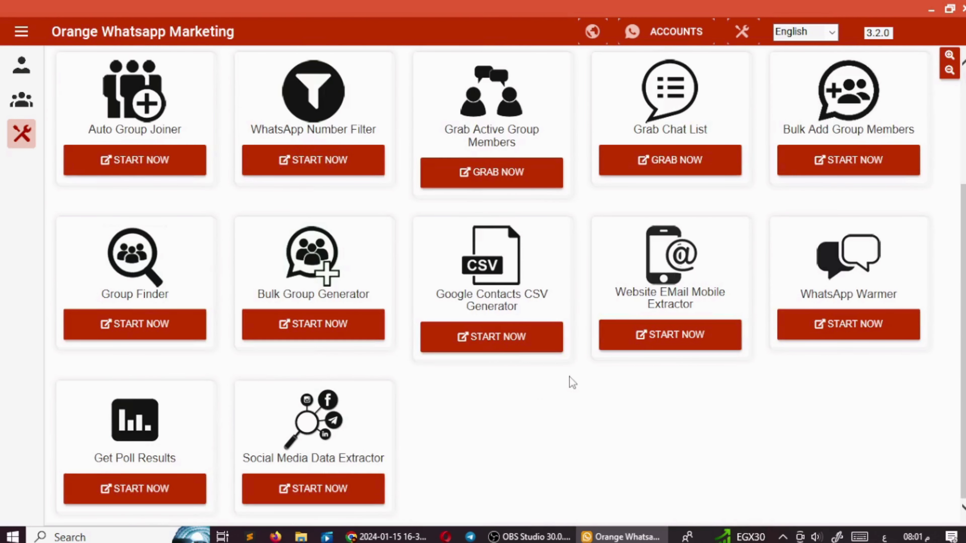
{"action": "scroll", "coordinate": [736, 409], "scroll_direction": "up", "scroll_amount": 3}
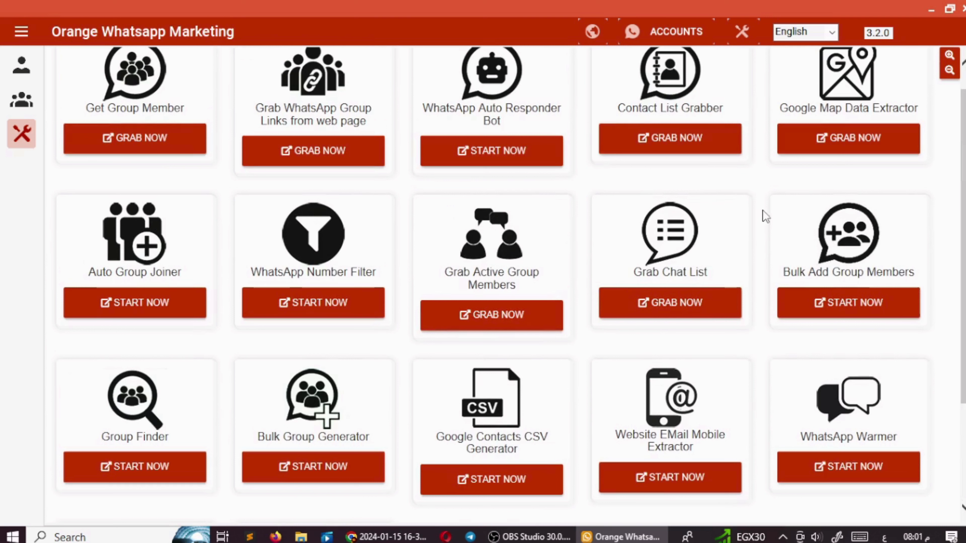
{"action": "left_click_drag", "start_coordinate": [712, 277], "coordinate": [634, 279]}
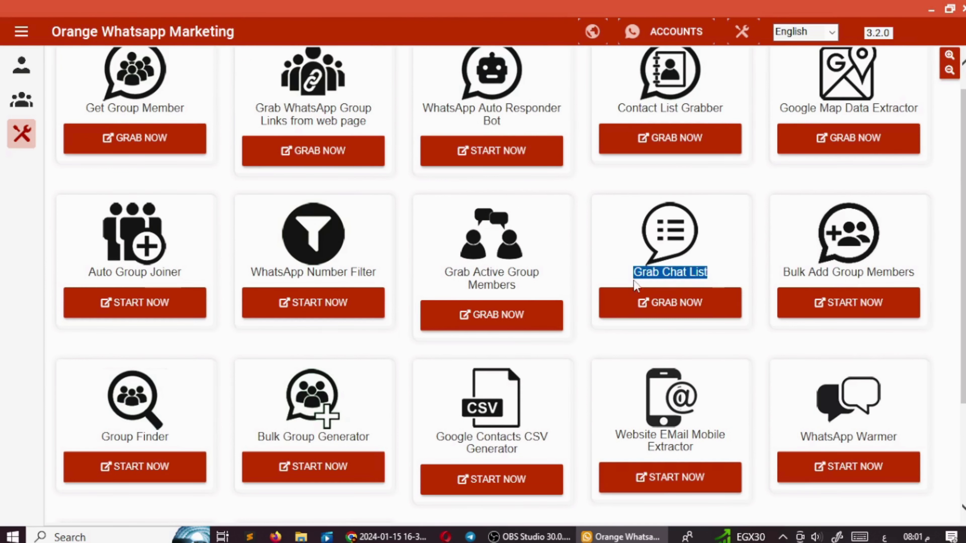
{"action": "left_click", "coordinate": [666, 285]}
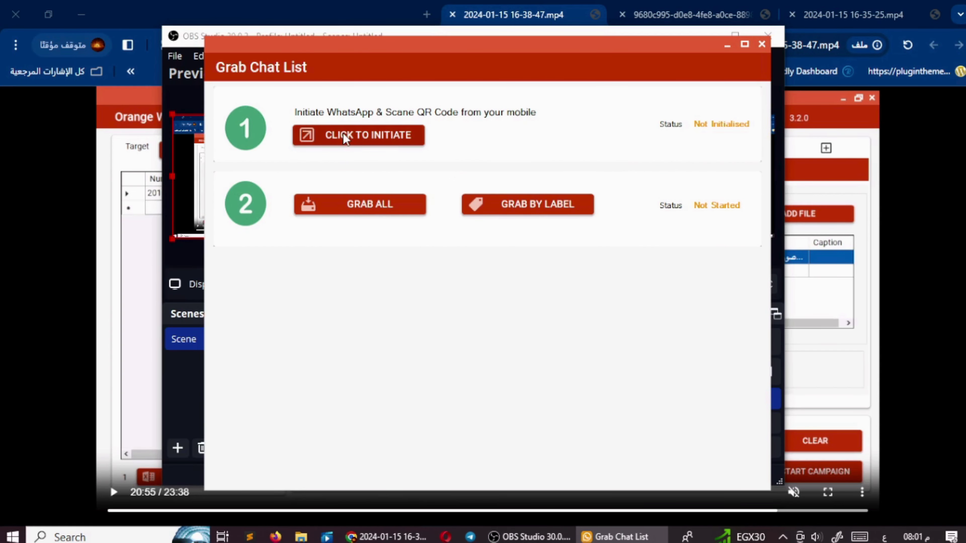
- Start the WhatsApp session, reposition the grabber window, and grab all chats
{"action": "left_click", "coordinate": [352, 137]}
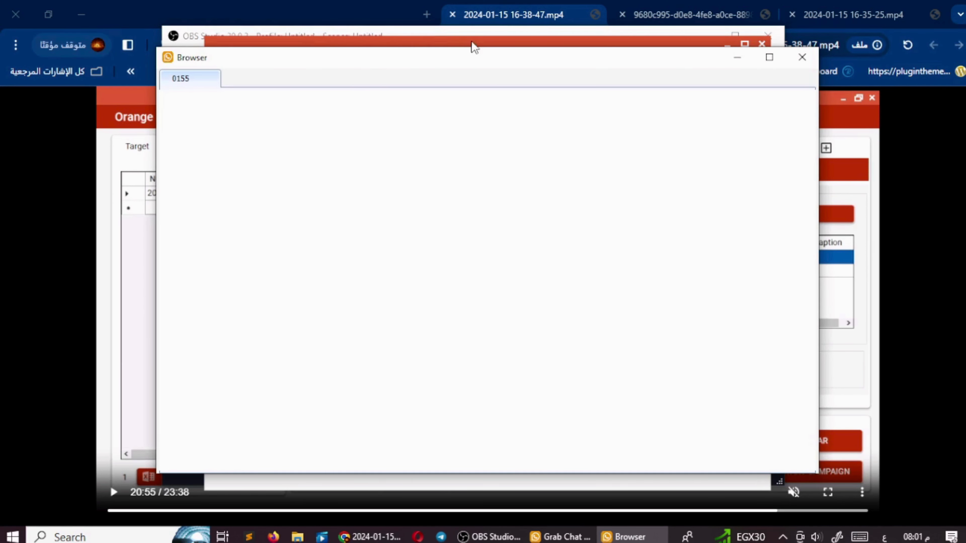
{"action": "left_click", "coordinate": [450, 43]}
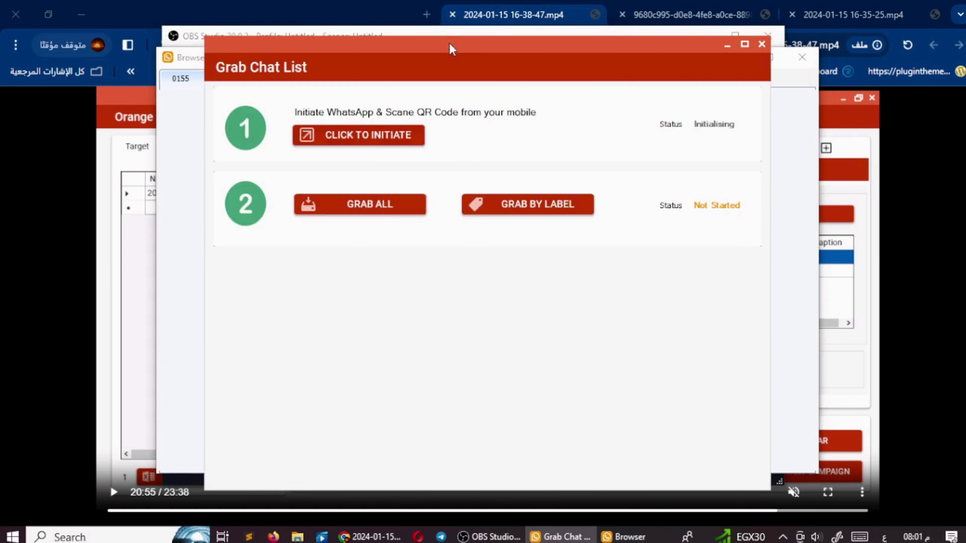
{"action": "left_click_drag", "start_coordinate": [452, 47], "coordinate": [542, 51]}
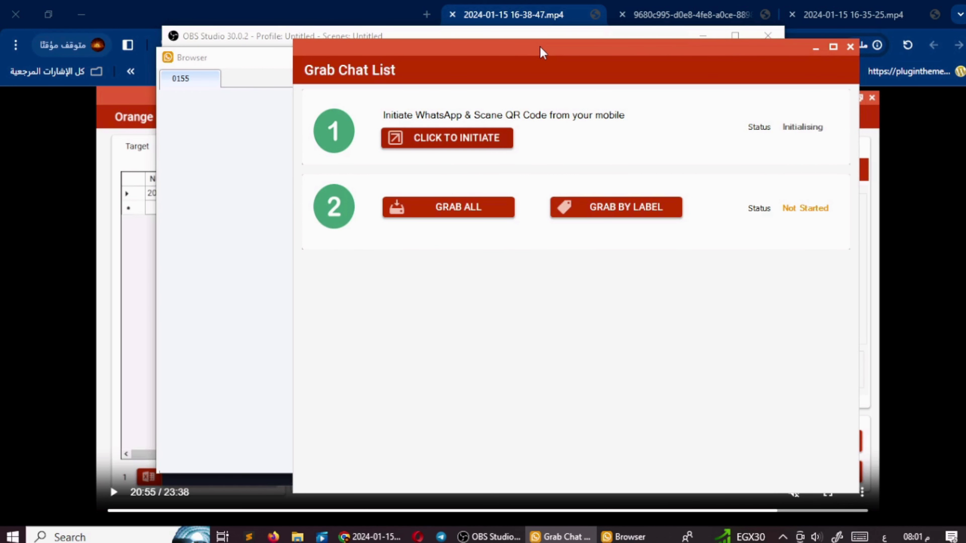
{"action": "left_click_drag", "start_coordinate": [542, 51], "coordinate": [498, 54]}
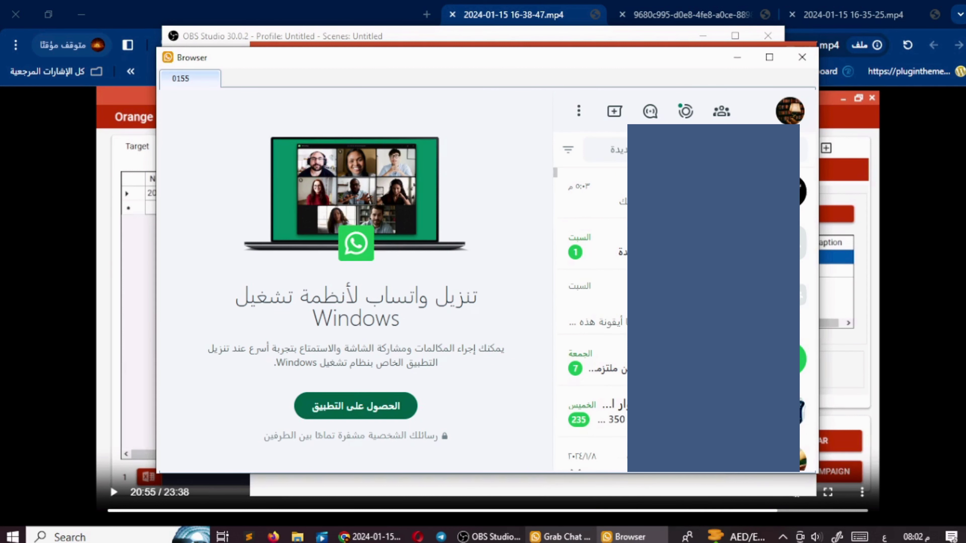
{"action": "left_click", "coordinate": [561, 536]}
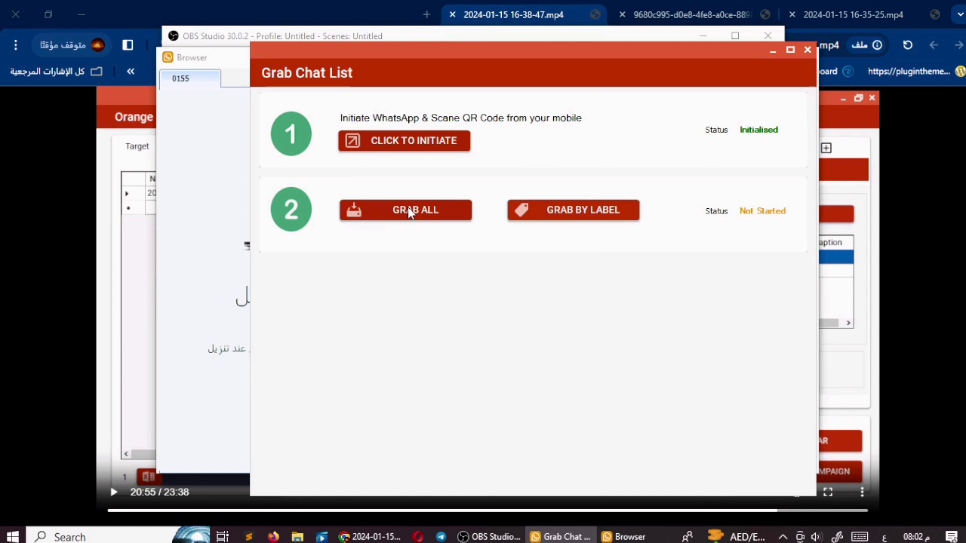
{"action": "left_click", "coordinate": [410, 210]}
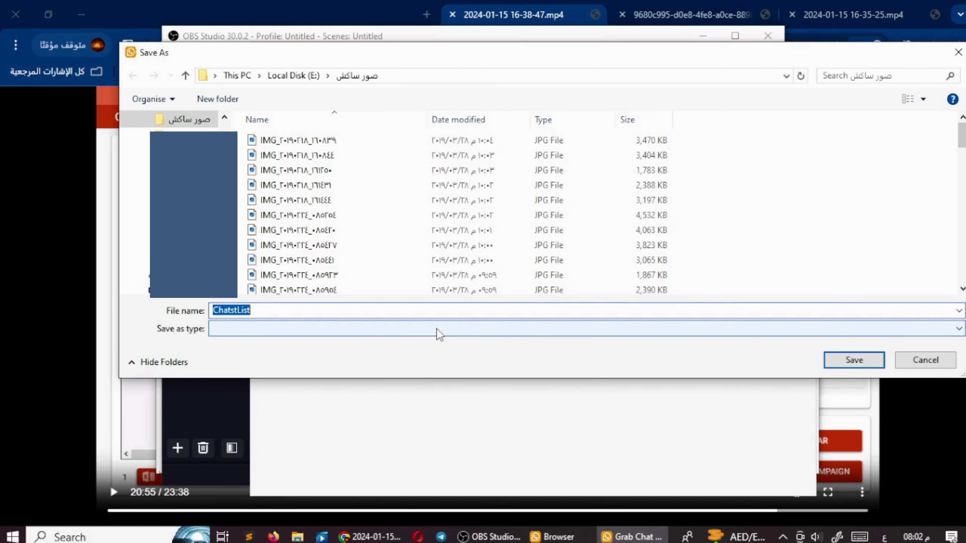
- Save the chat list as ChatstList with a number appended to the name, then close the grabber
{"action": "key", "text": "End"}
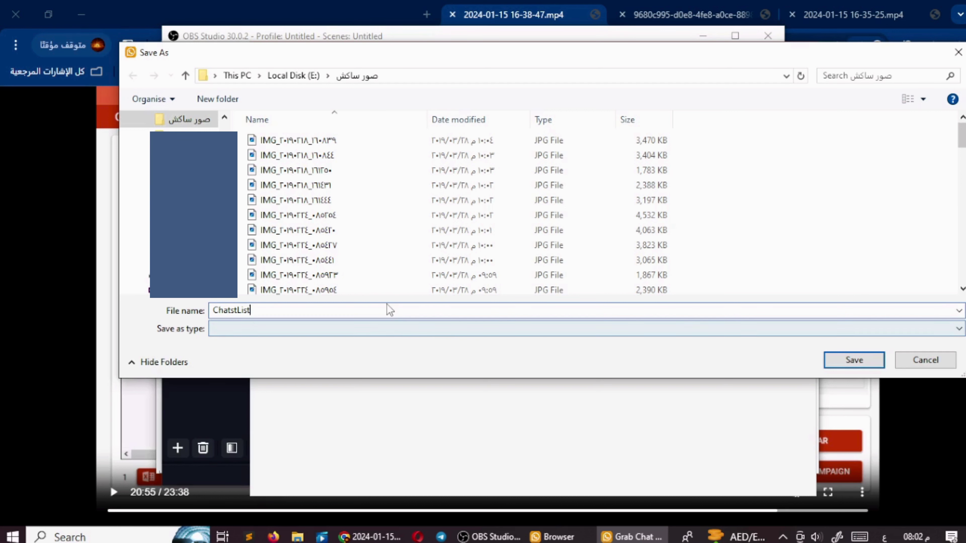
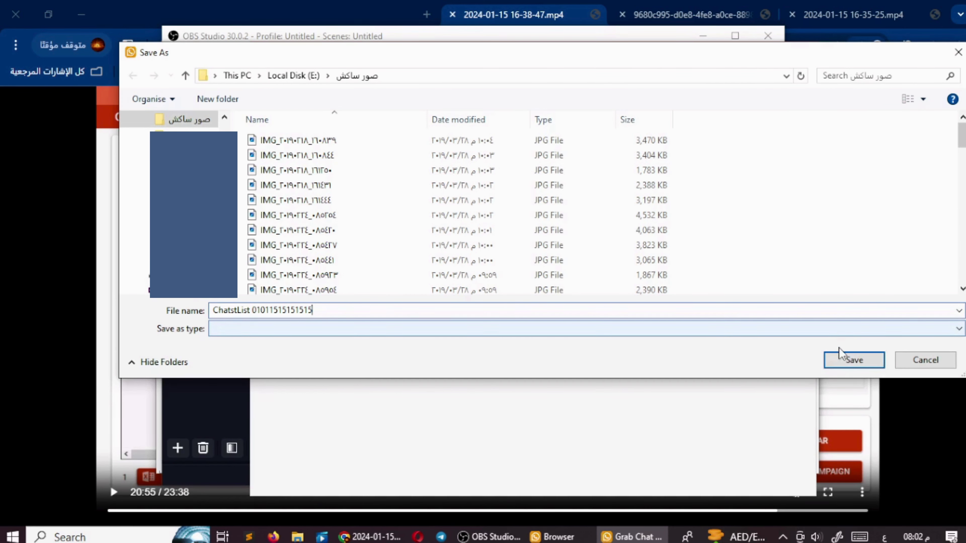
{"action": "left_click", "coordinate": [840, 361]}
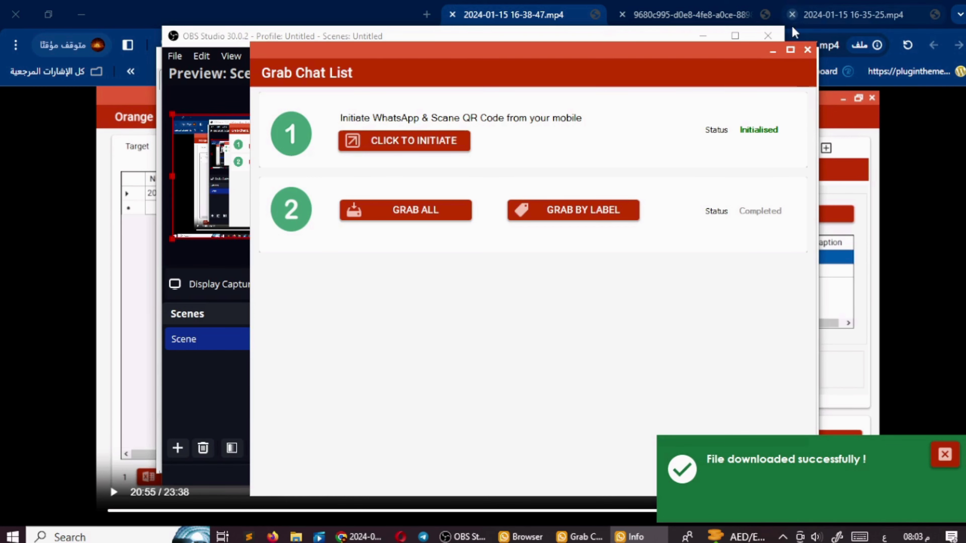
{"action": "left_click", "coordinate": [808, 50]}
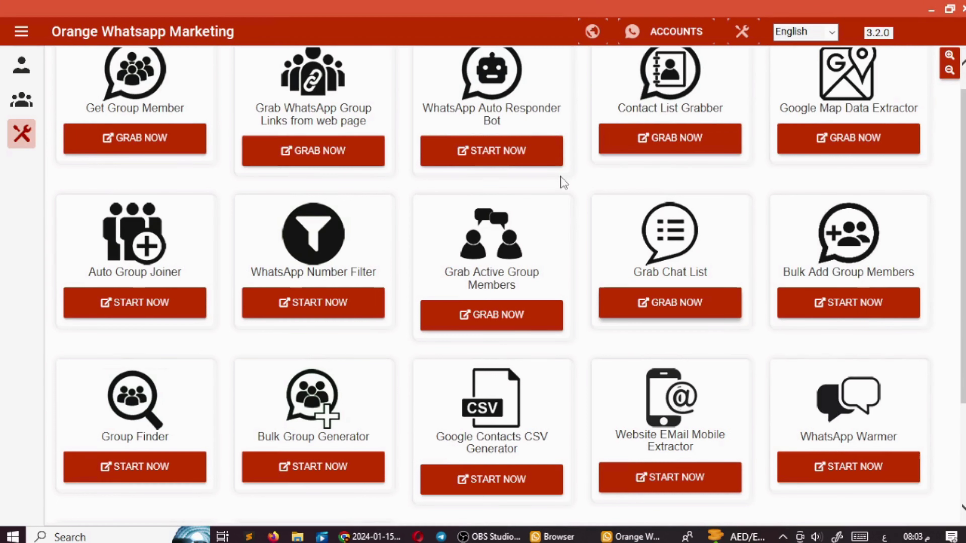
- Return to the individual-numbers campaign page, briefly checking the groups view, and focus Message 1
{"action": "scroll", "coordinate": [445, 224], "scroll_direction": "up", "scroll_amount": 1}
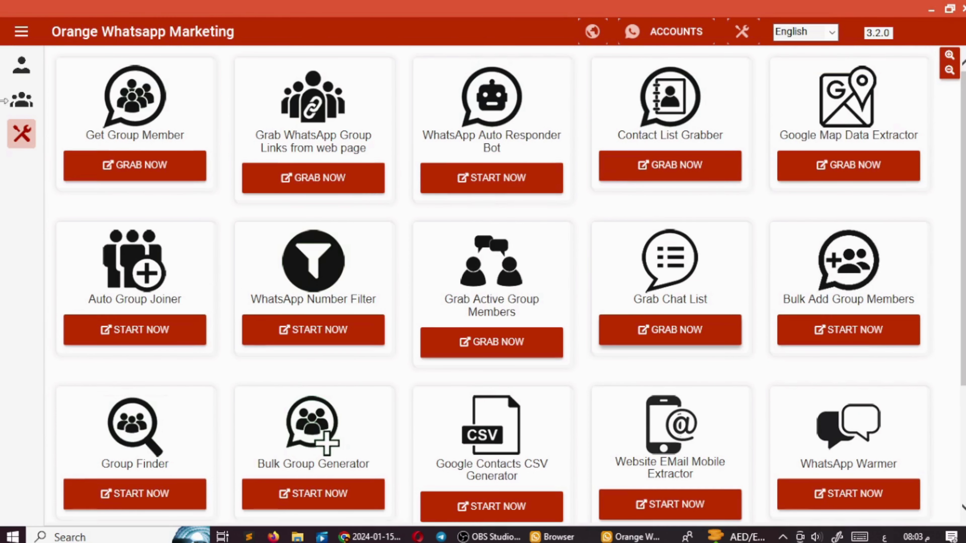
{"action": "left_click", "coordinate": [21, 68]}
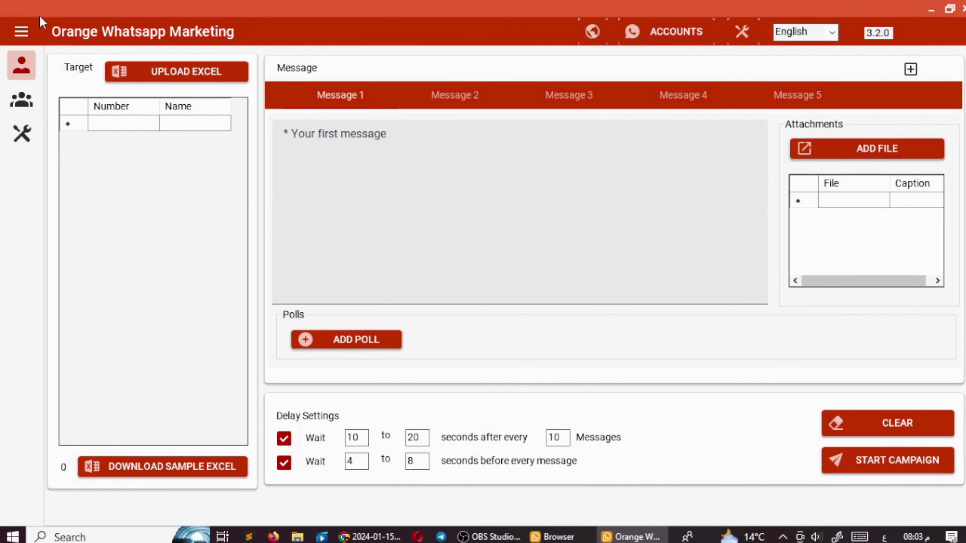
{"action": "left_click", "coordinate": [23, 112]}
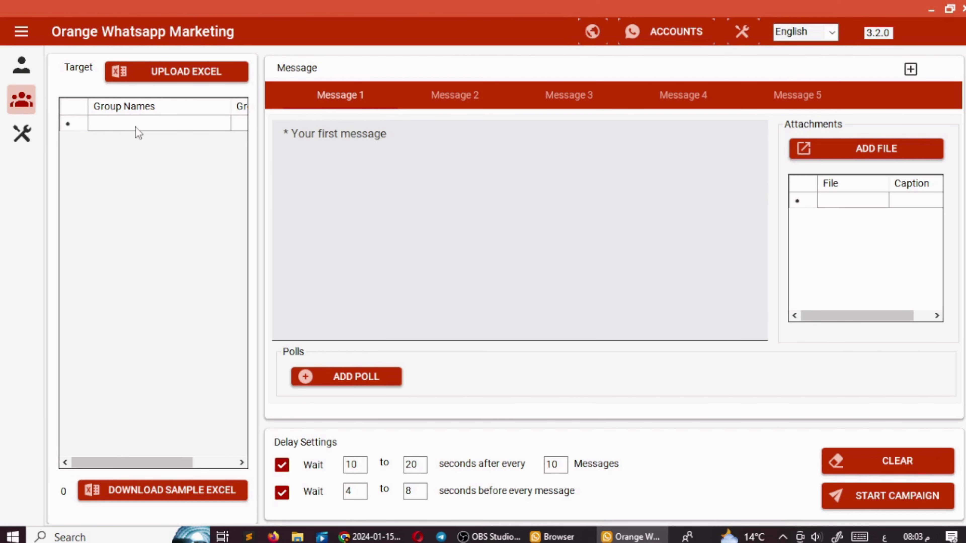
{"action": "left_click", "coordinate": [23, 75]}
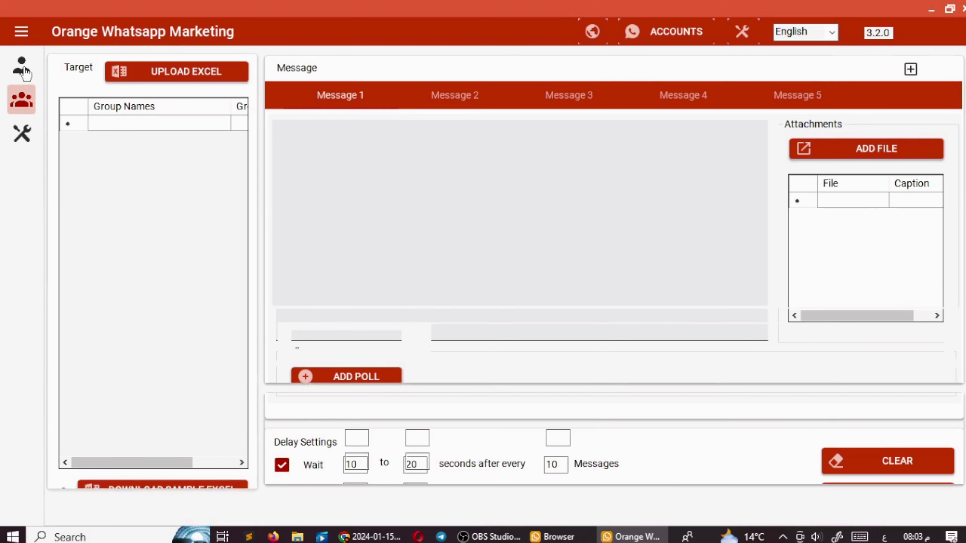
{"action": "left_click", "coordinate": [432, 162]}
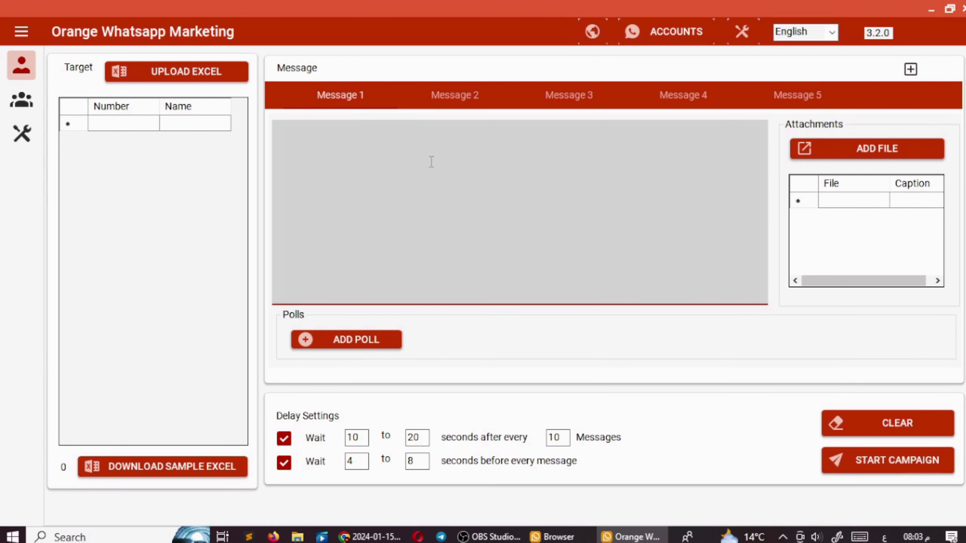
- Paste the Arabic 50% discount greeting into Message 1 and remove the {{ RANDOM }} line
{"action": "type", "text": "سلام عليكم فيه عرض خصم ٥٠ % لمدة يوم واحد علي برنامج Orange whatsapp        {{ RANDOM }}"}
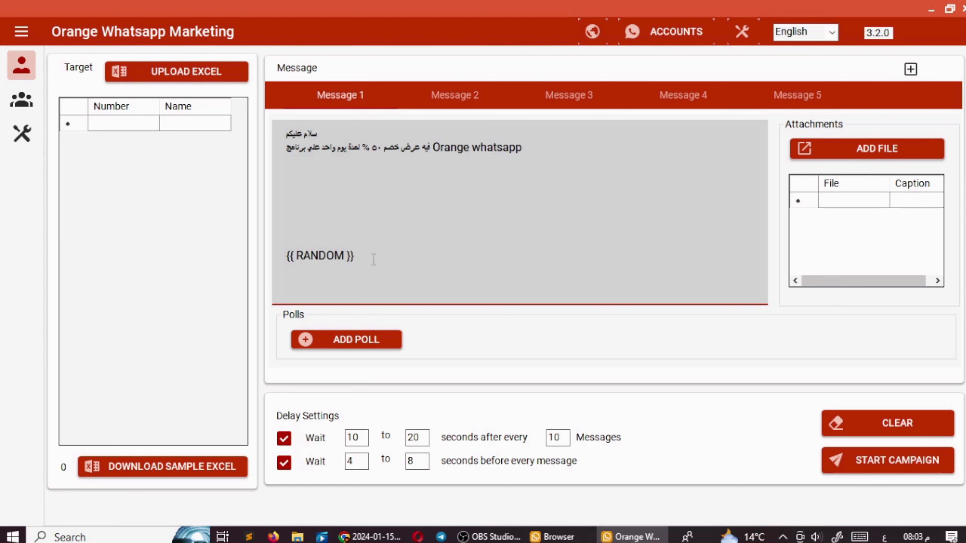
{"action": "left_click_drag", "start_coordinate": [374, 260], "coordinate": [284, 242]}
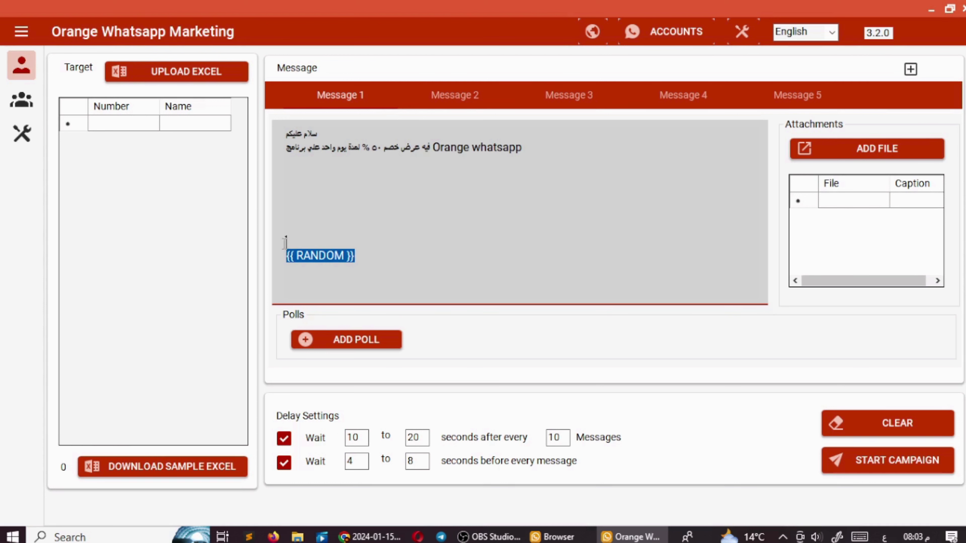
{"action": "key", "text": "BackSpace"}
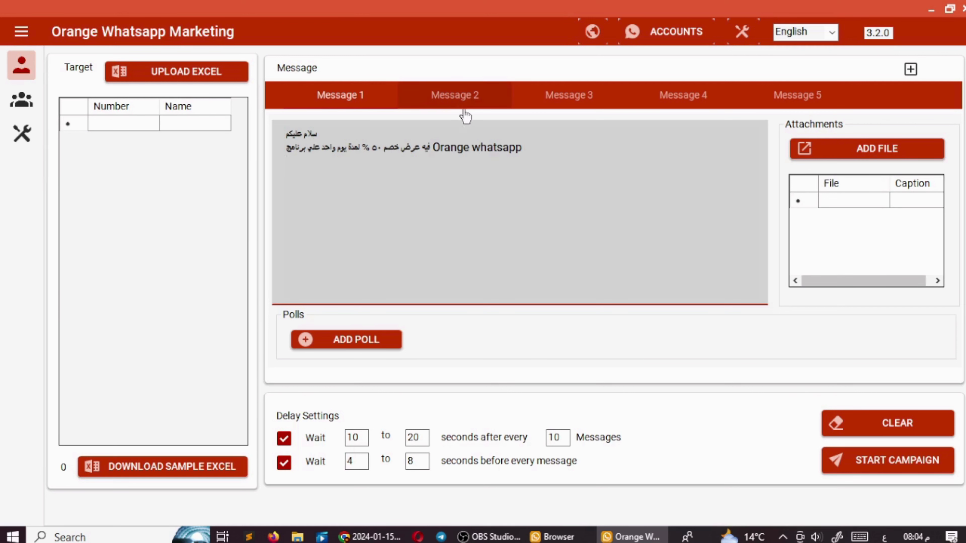
- Look through Messages 2 to 5, then return to Message 1
{"action": "left_click", "coordinate": [463, 100]}
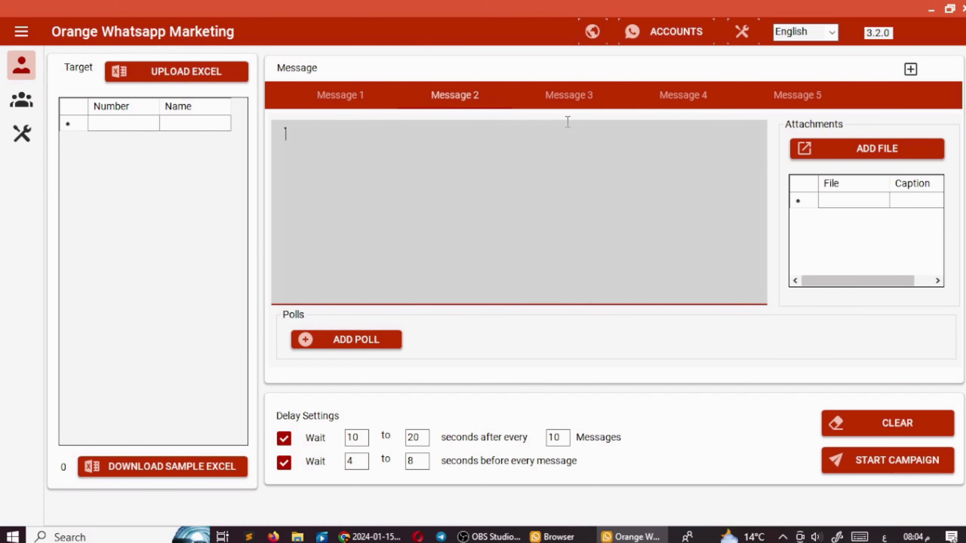
{"action": "left_click", "coordinate": [569, 98]}
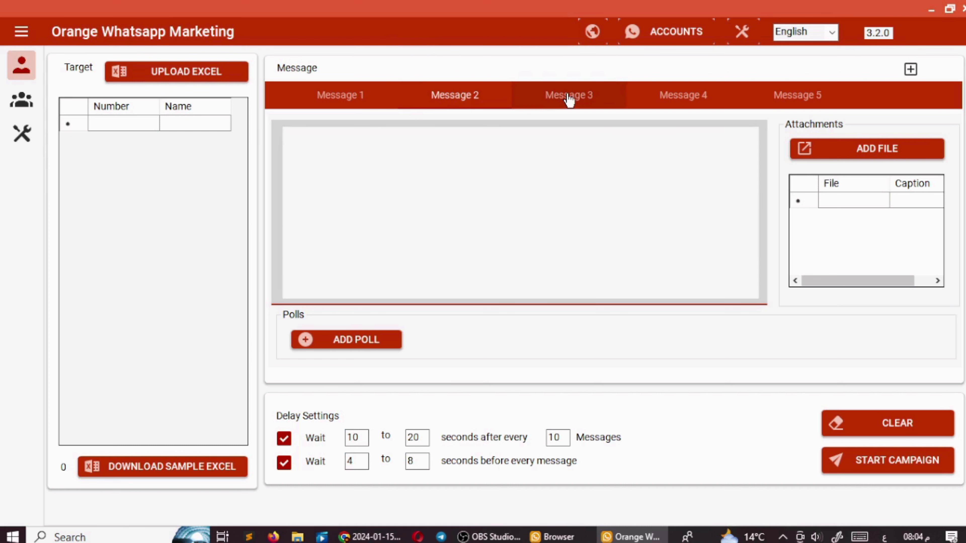
{"action": "left_click", "coordinate": [666, 95]}
{"action": "left_click", "coordinate": [754, 98]}
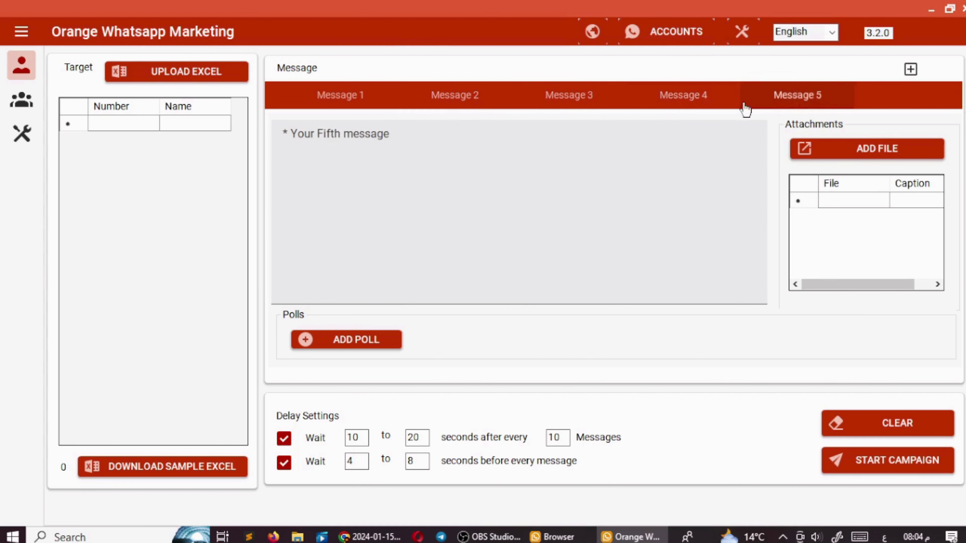
{"action": "left_click", "coordinate": [365, 98]}
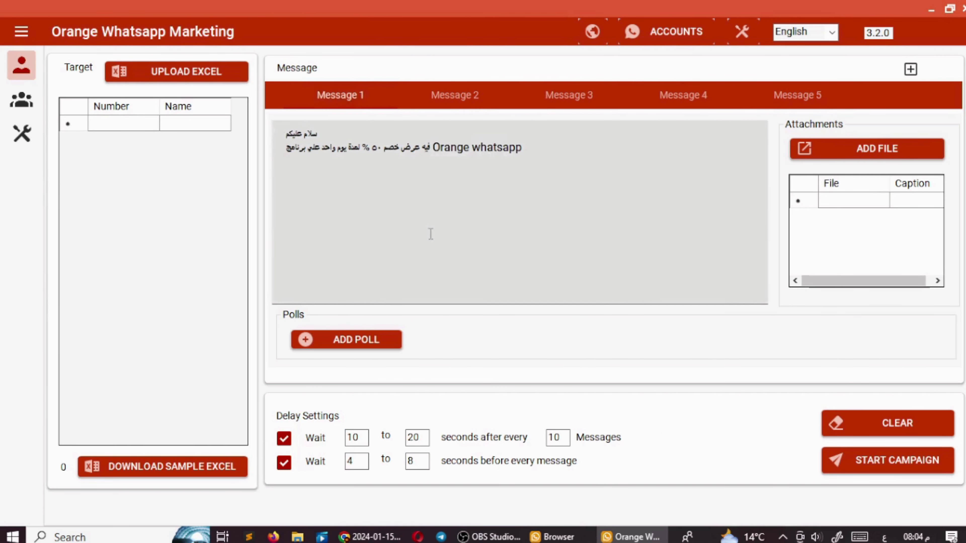
- Insert a {{ RANDOM }} marker on its own line, two lines below the offer text
{"action": "left_click", "coordinate": [910, 72]}
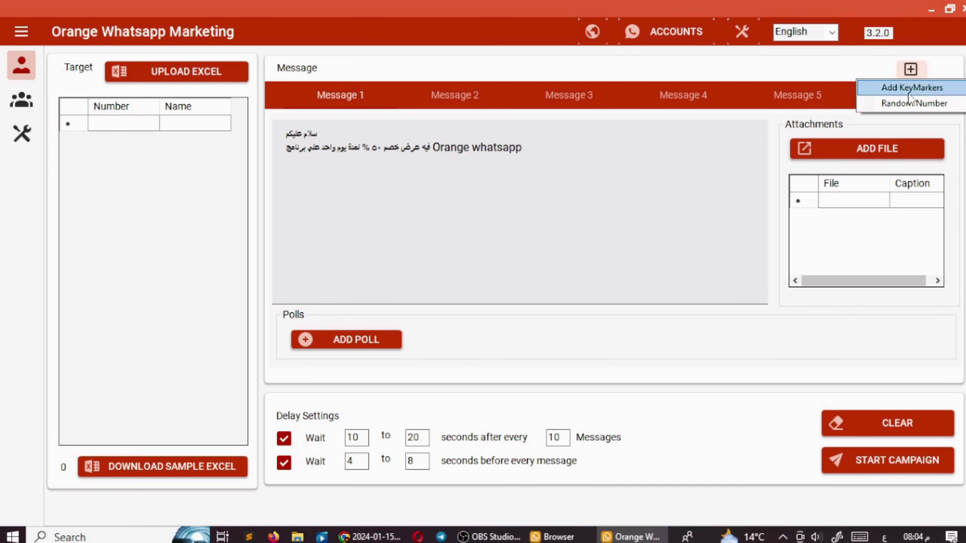
{"action": "left_click", "coordinate": [897, 107]}
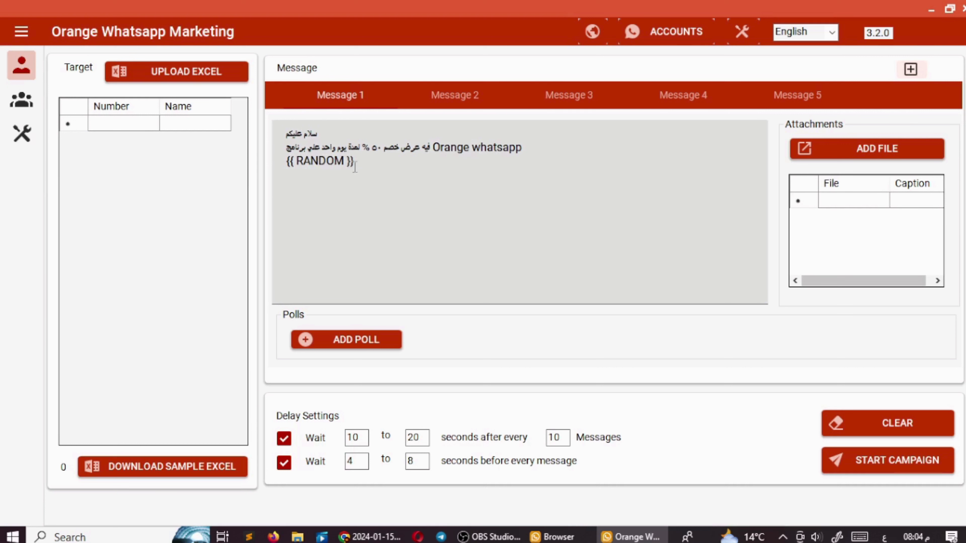
{"action": "left_click", "coordinate": [532, 154]}
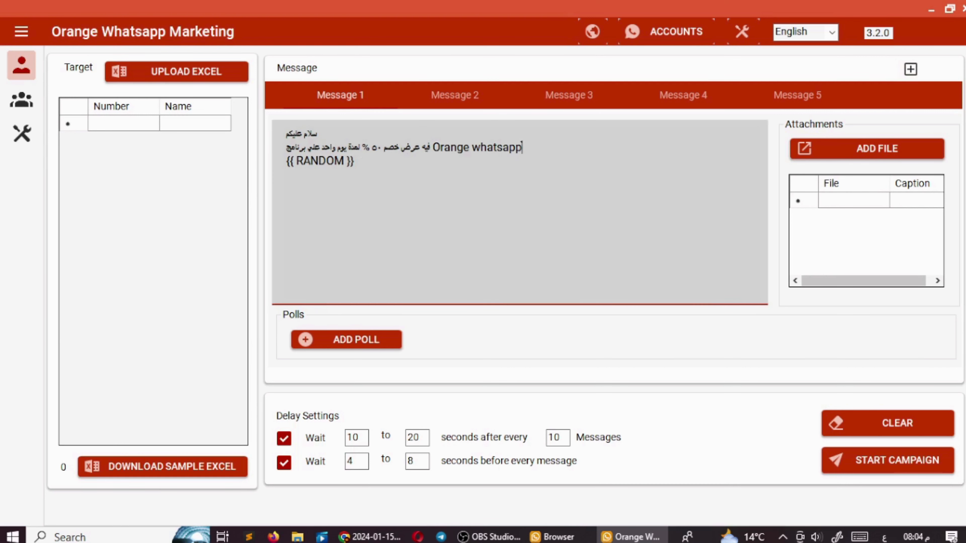
{"action": "key", "text": "Return"}
{"action": "key", "text": "Return"}
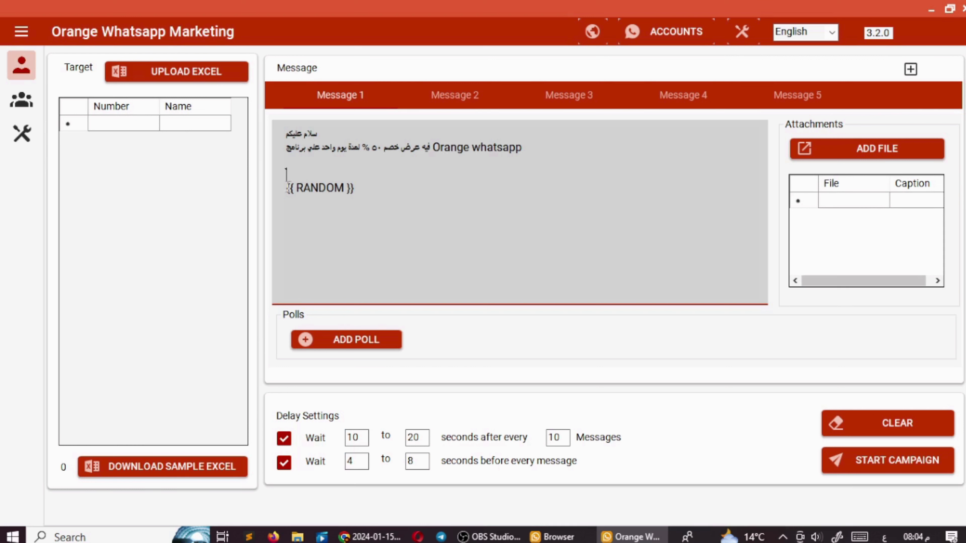
{"action": "left_click_drag", "start_coordinate": [287, 187], "coordinate": [367, 190]}
{"action": "left_click", "coordinate": [387, 190]}
- Open the KeyMarker manager, review the existing Arabic greeting-variants marker, and save it
{"action": "left_click", "coordinate": [911, 71]}
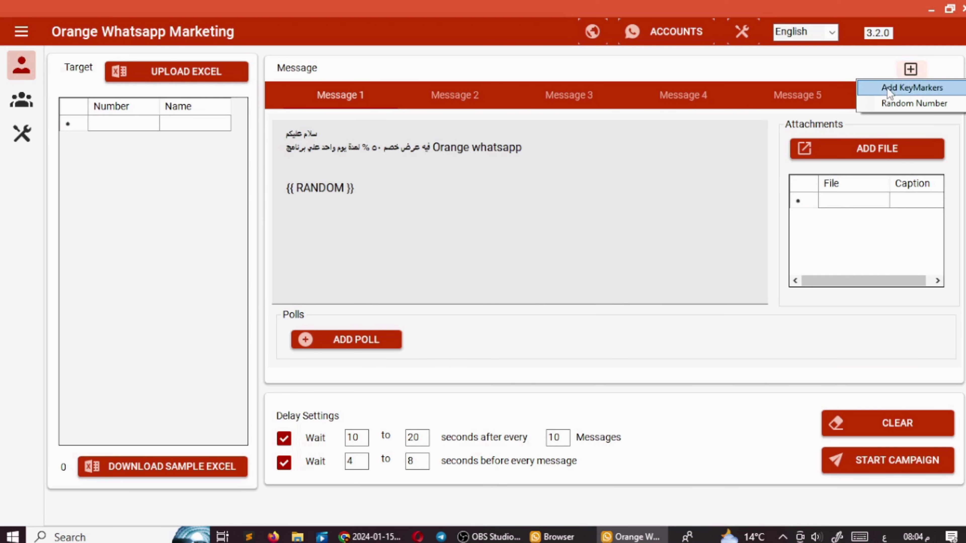
{"action": "left_click", "coordinate": [911, 90]}
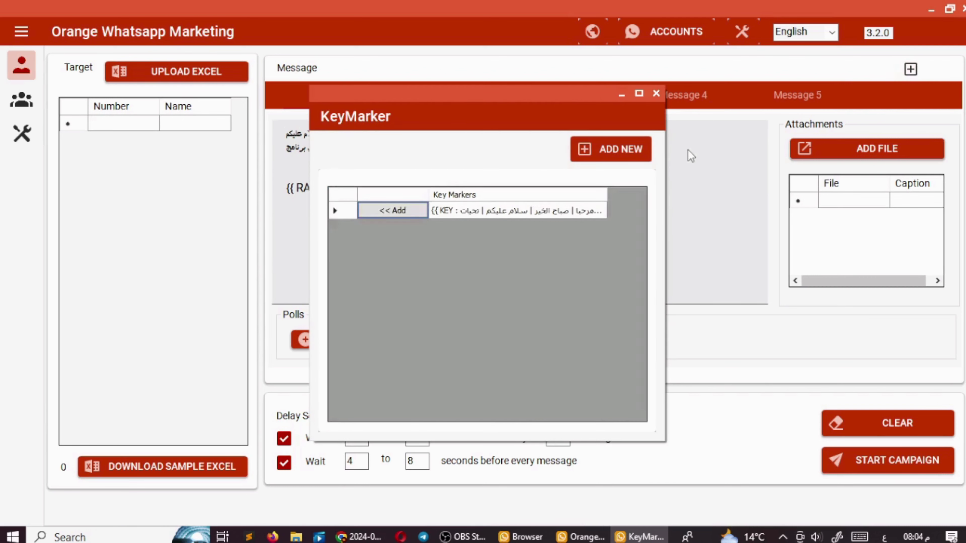
{"action": "double_click", "coordinate": [502, 214]}
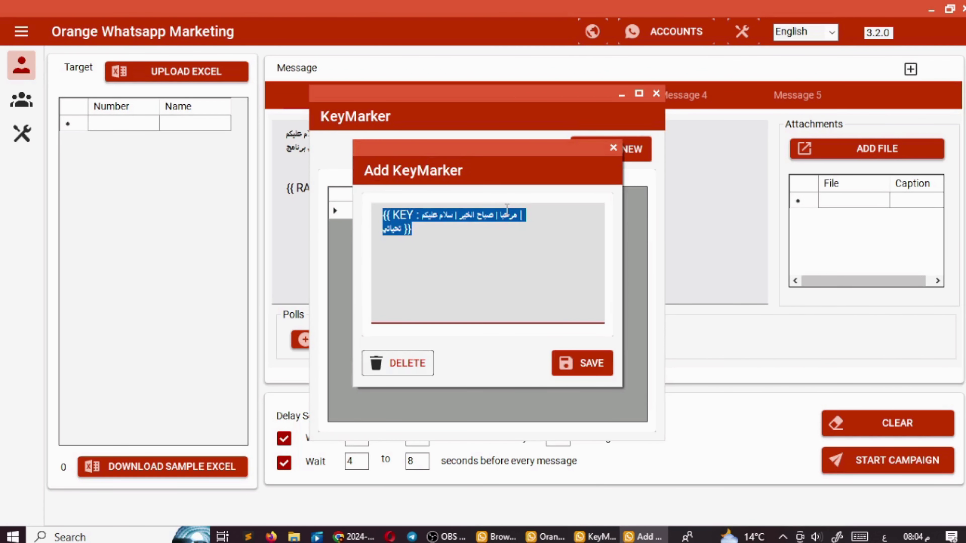
{"action": "left_click", "coordinate": [423, 222]}
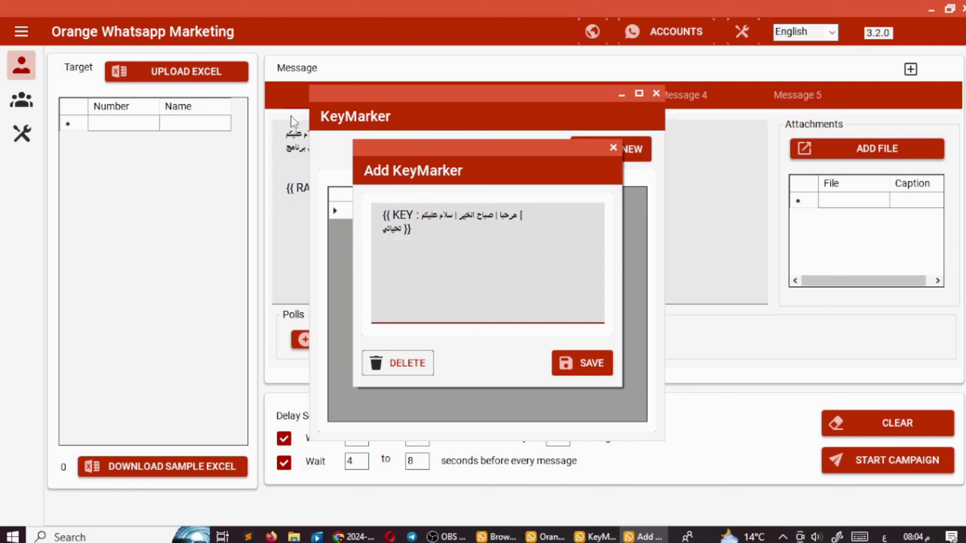
{"action": "left_click_drag", "start_coordinate": [421, 212], "coordinate": [440, 214]}
{"action": "left_click", "coordinate": [443, 214]}
{"action": "left_click", "coordinate": [578, 361]}
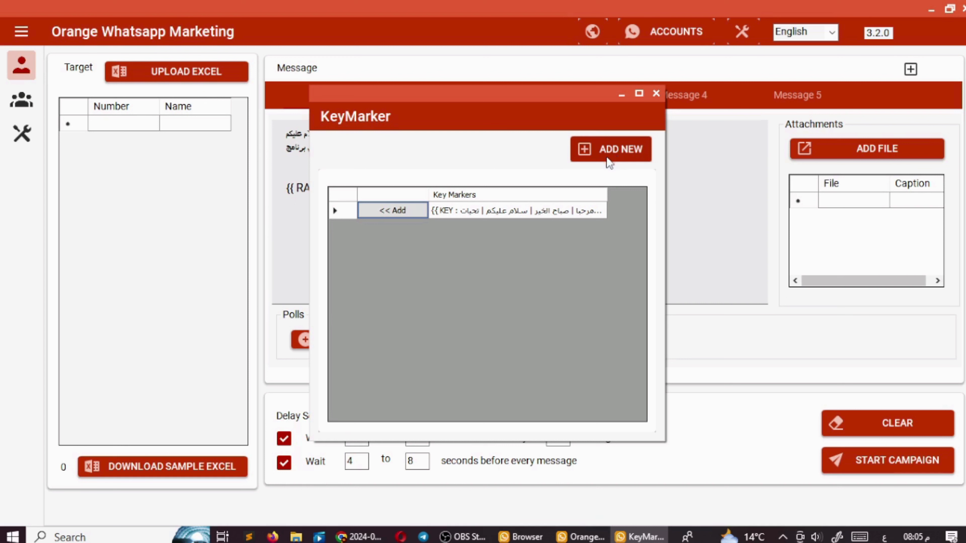
- Save a new key marker {{ KEY : hi | hello | hi there | greetings }} and close the KeyMarker window
{"action": "left_click", "coordinate": [609, 162]}
{"action": "left_click", "coordinate": [442, 228]}
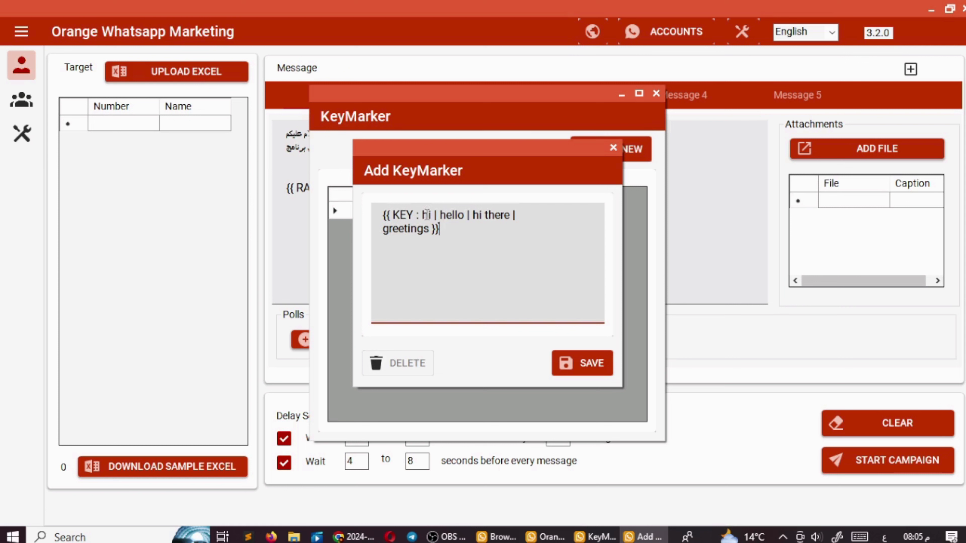
{"action": "double_click", "coordinate": [430, 215]}
{"action": "left_click_drag", "start_coordinate": [458, 215], "coordinate": [489, 216]}
{"action": "left_click", "coordinate": [568, 365]}
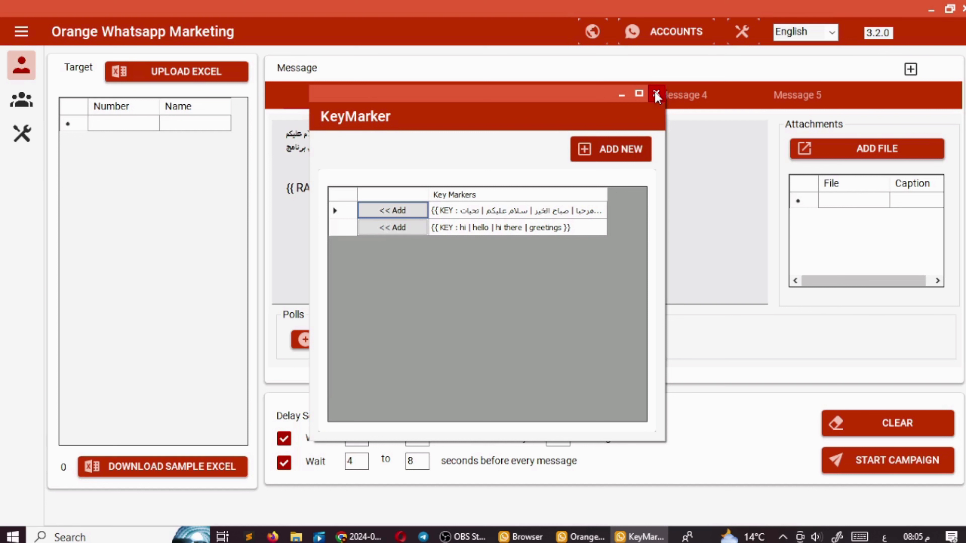
{"action": "left_click", "coordinate": [656, 95]}
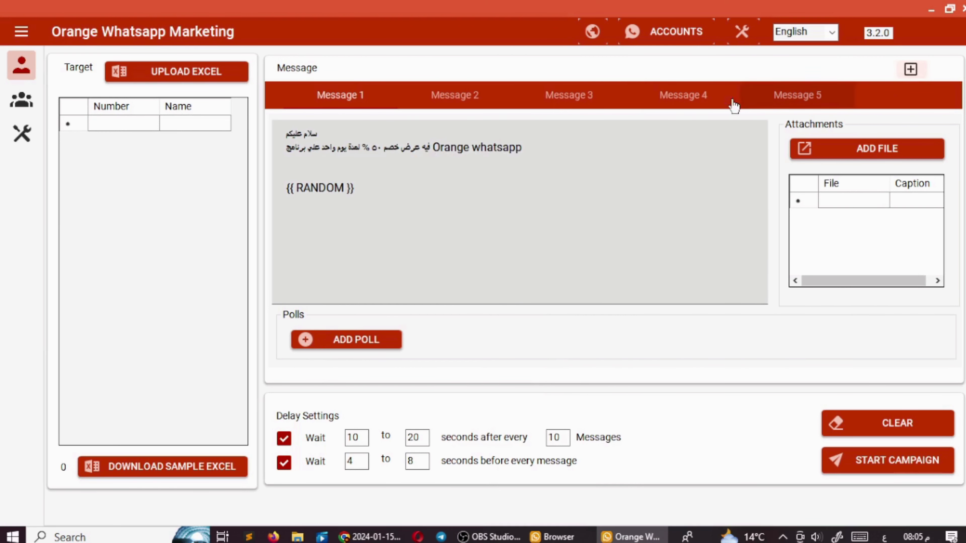
- Attach a file from Local Disk (E:) to Message 1, below the Arabic offer text
{"action": "left_click", "coordinate": [386, 192]}
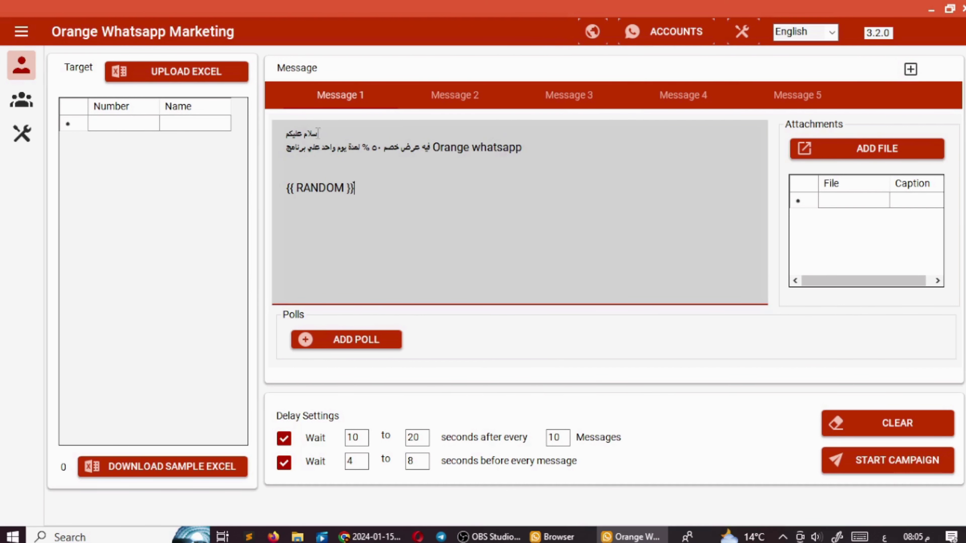
{"action": "left_click_drag", "start_coordinate": [318, 132], "coordinate": [285, 131]}
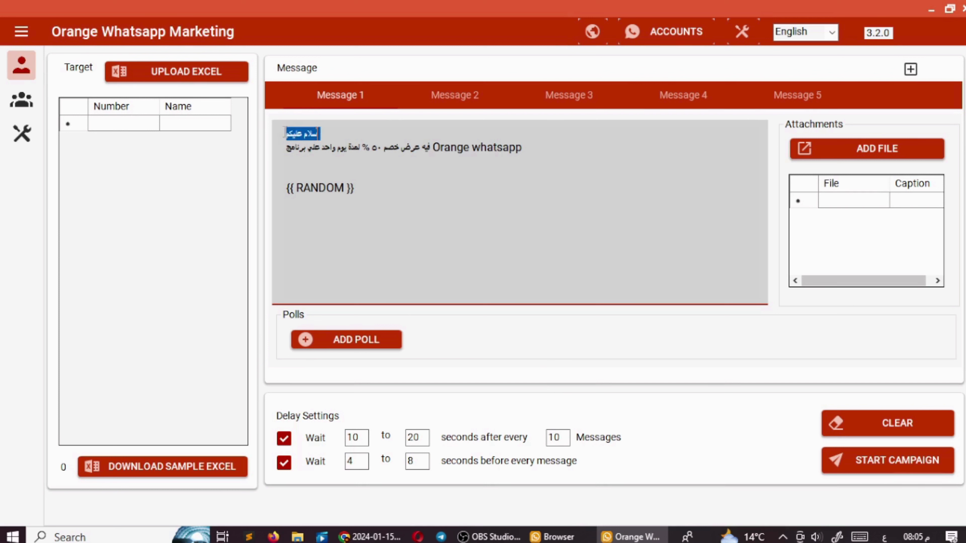
{"action": "left_click", "coordinate": [441, 178]}
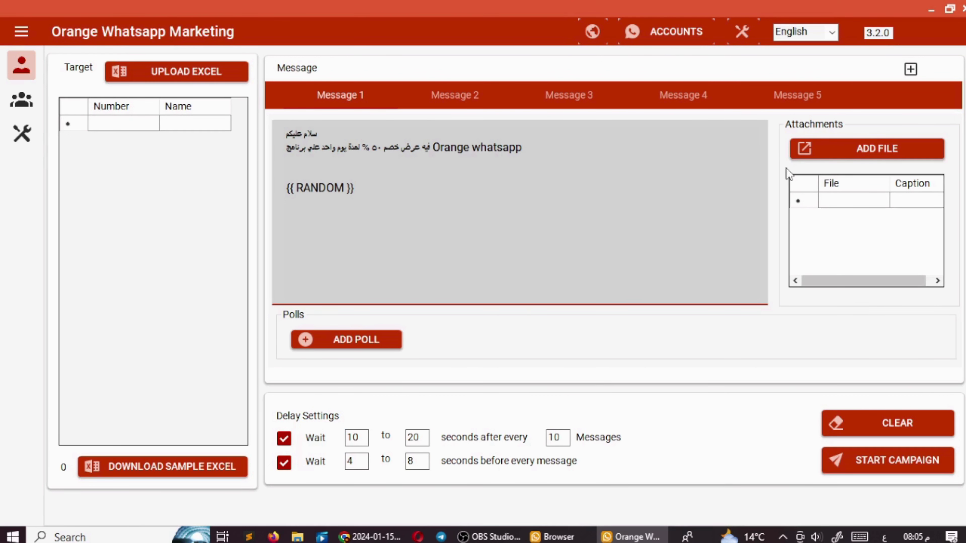
{"action": "left_click", "coordinate": [831, 152]}
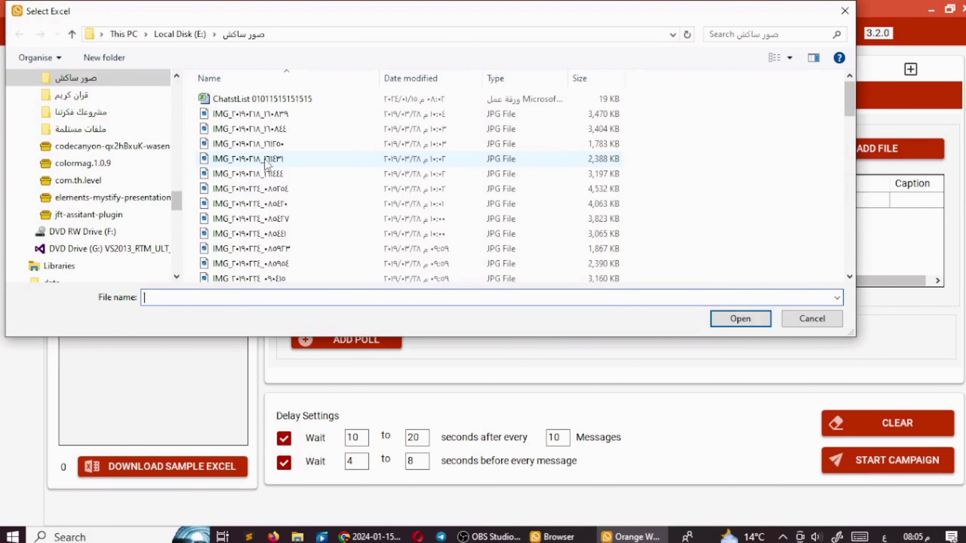
{"action": "key", "text": "Escape"}
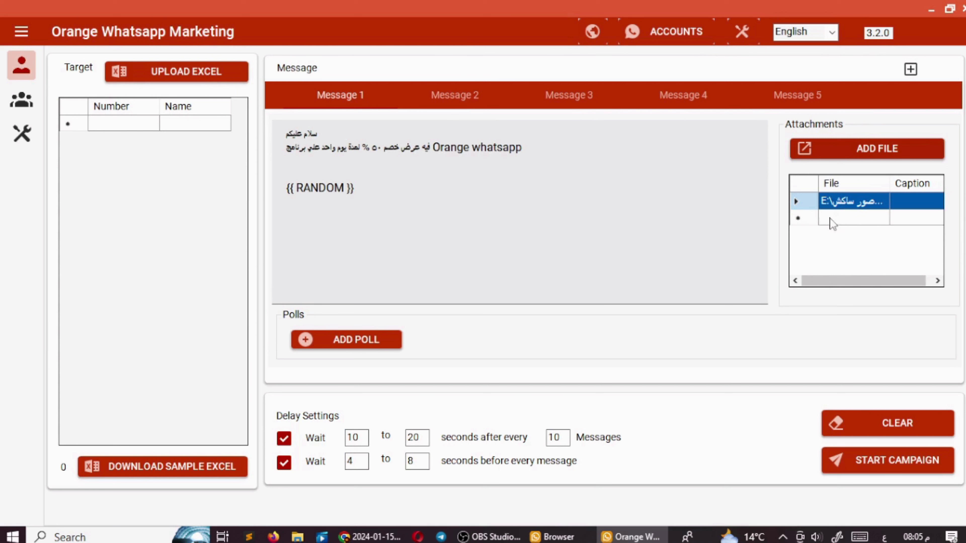
{"action": "left_click", "coordinate": [611, 225]}
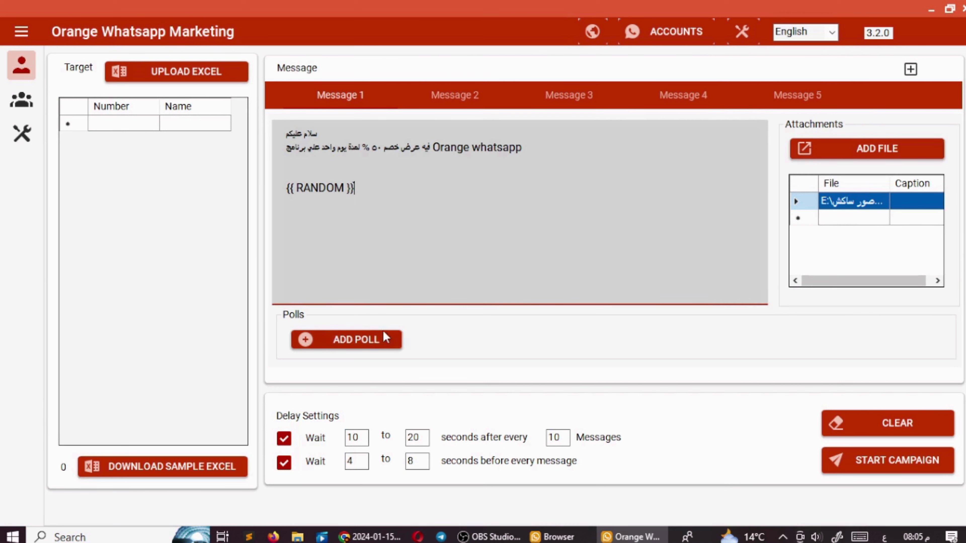
- Start a poll named 'ايه اكثر منتج عجبك' with options تنترا, ثلق, ثلتل and يلتي
{"action": "left_click", "coordinate": [361, 343]}
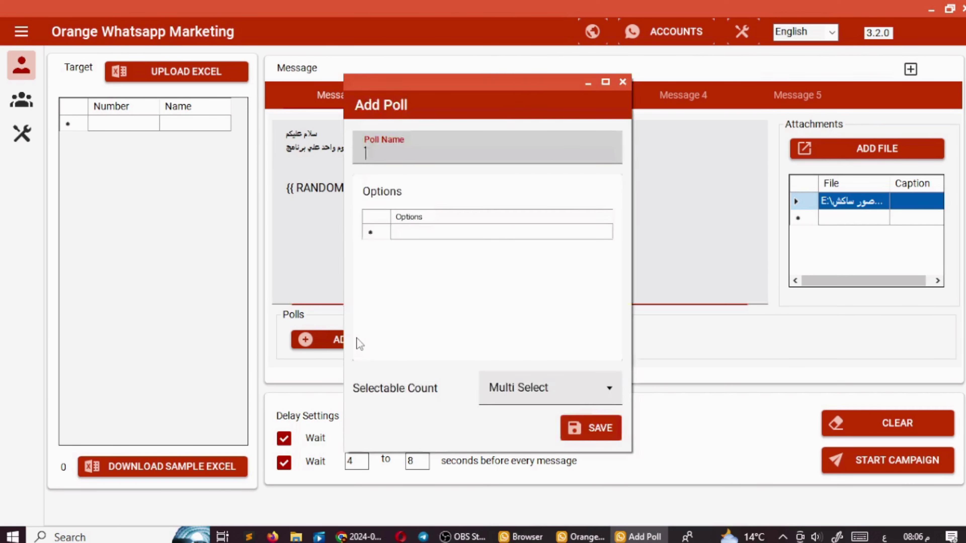
{"action": "left_click", "coordinate": [453, 155]}
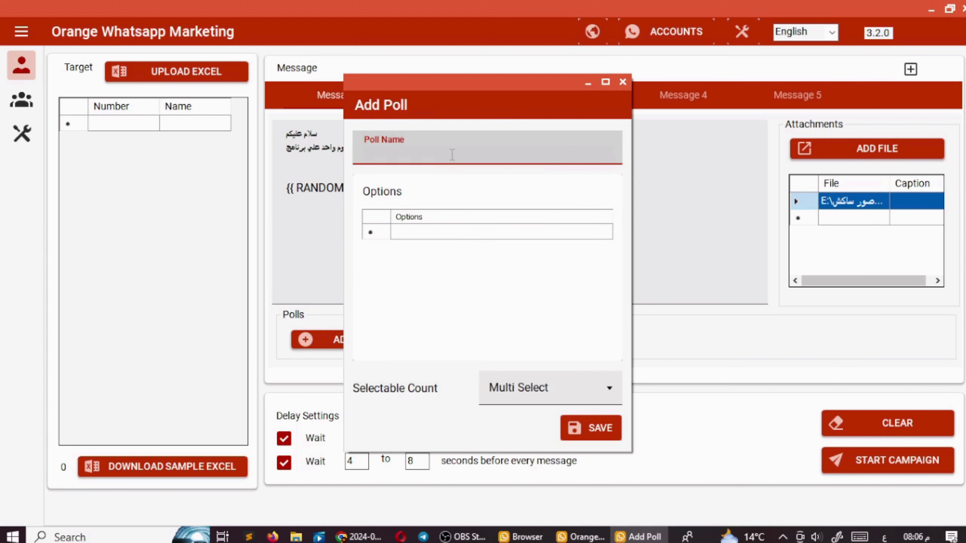
{"action": "type", "text": "ال"}
{"action": "key", "text": "BackSpace"}
{"action": "key", "text": "BackSpace"}
{"action": "key", "text": "super+space"}
{"action": "type", "text": "ايه اكثر منتج عجبك"}
{"action": "left_click", "coordinate": [473, 232]}
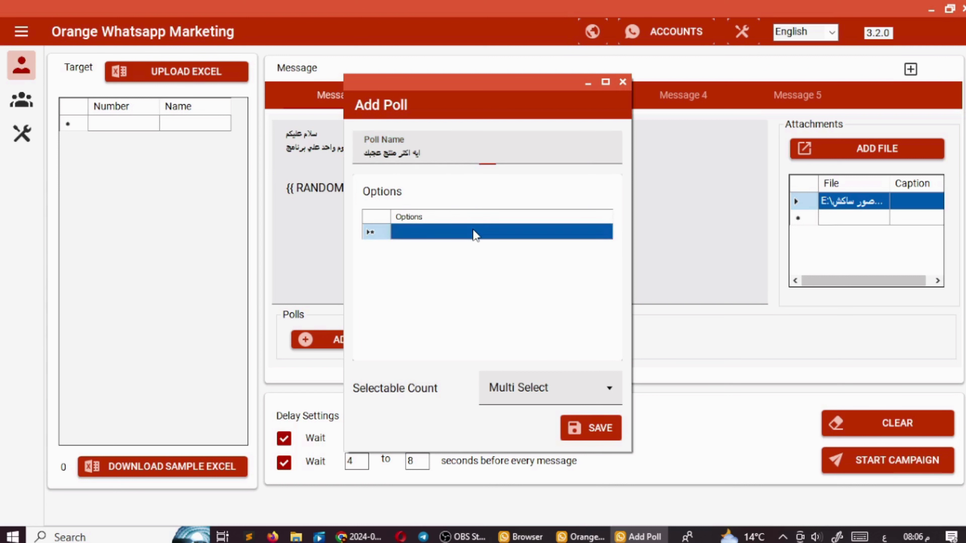
{"action": "type", "text": "تنترا"}
{"action": "left_click", "coordinate": [471, 250]}
{"action": "type", "text": "ثلق"}
{"action": "left_click", "coordinate": [478, 268]}
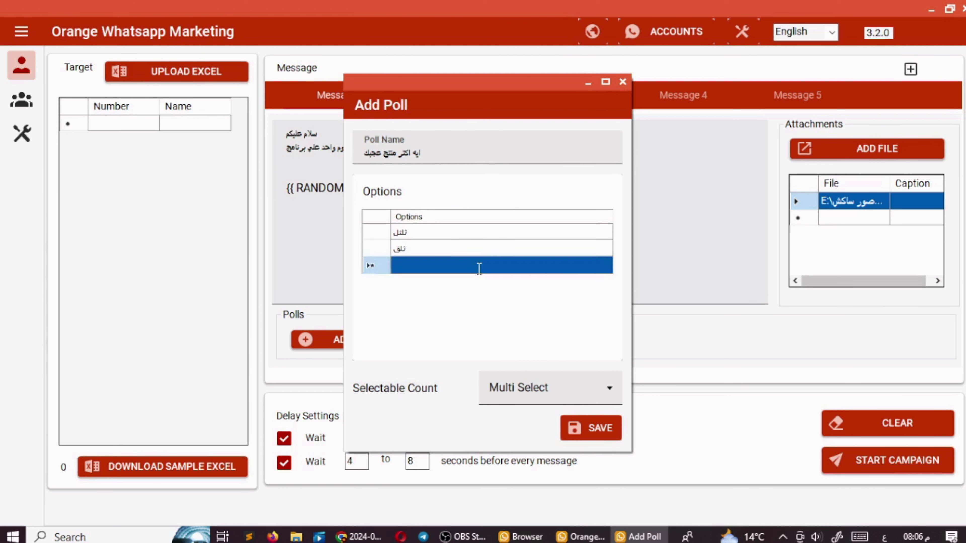
{"action": "type", "text": "ثلتل"}
{"action": "left_click", "coordinate": [490, 289]}
{"action": "type", "text": "يلتي"}
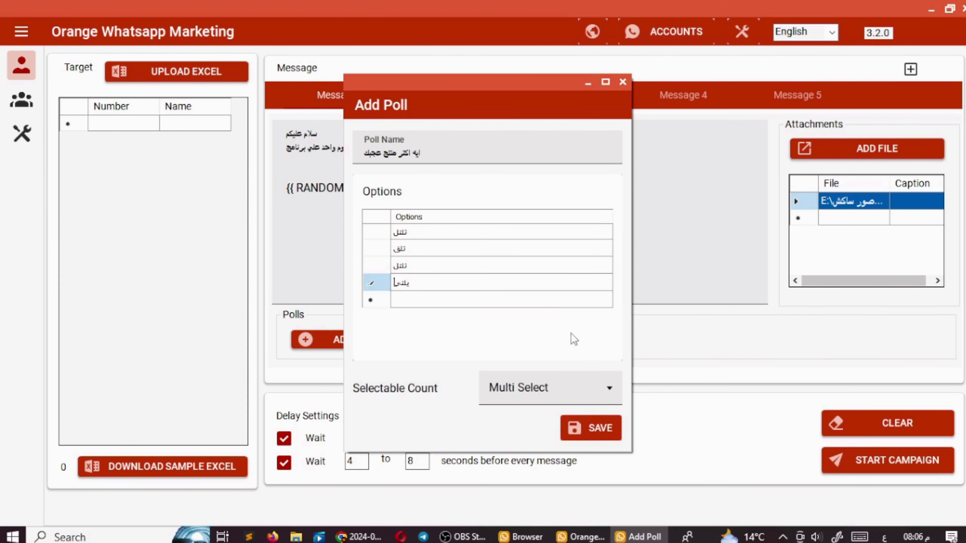
- Keep Multi Select, replace the duplicate option with بثبثبث, and save the poll
{"action": "left_click", "coordinate": [528, 389]}
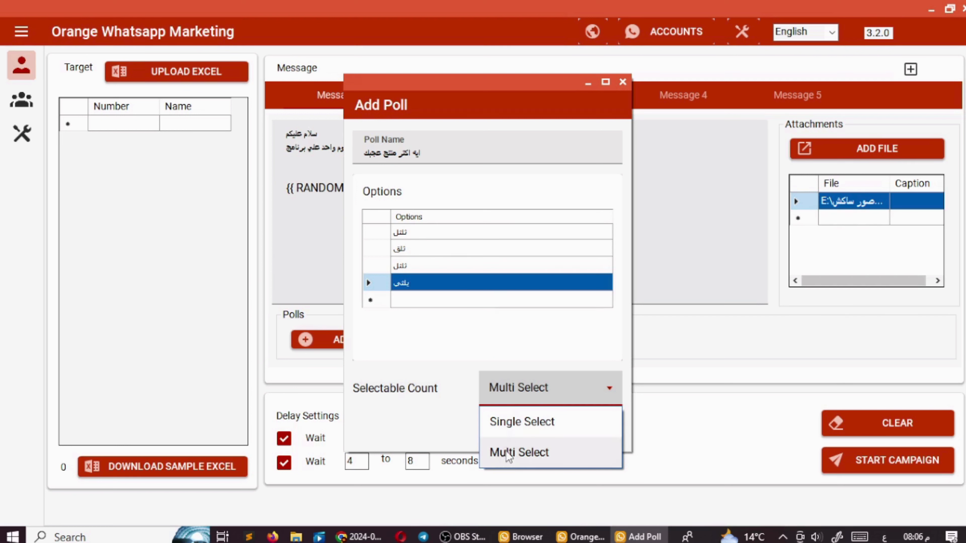
{"action": "left_click", "coordinate": [521, 454]}
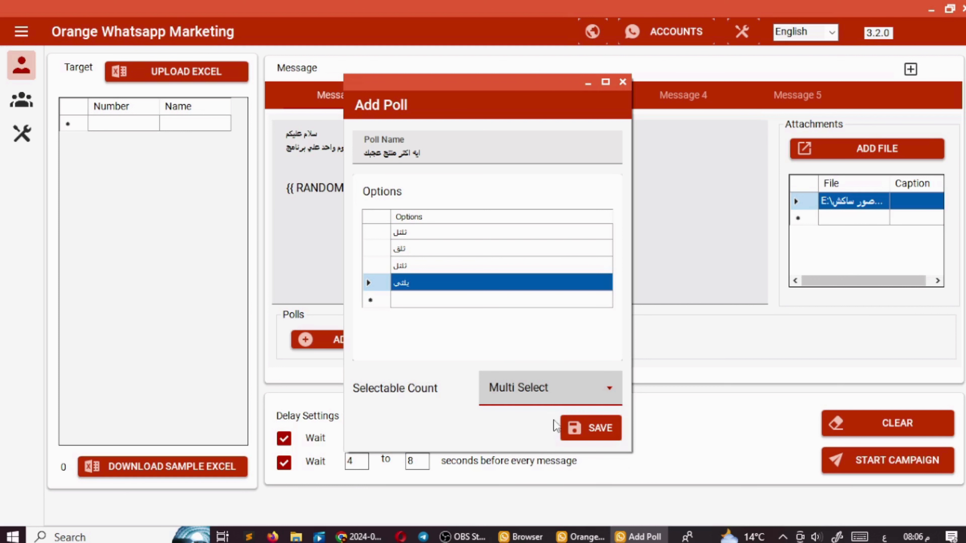
{"action": "left_click", "coordinate": [578, 422]}
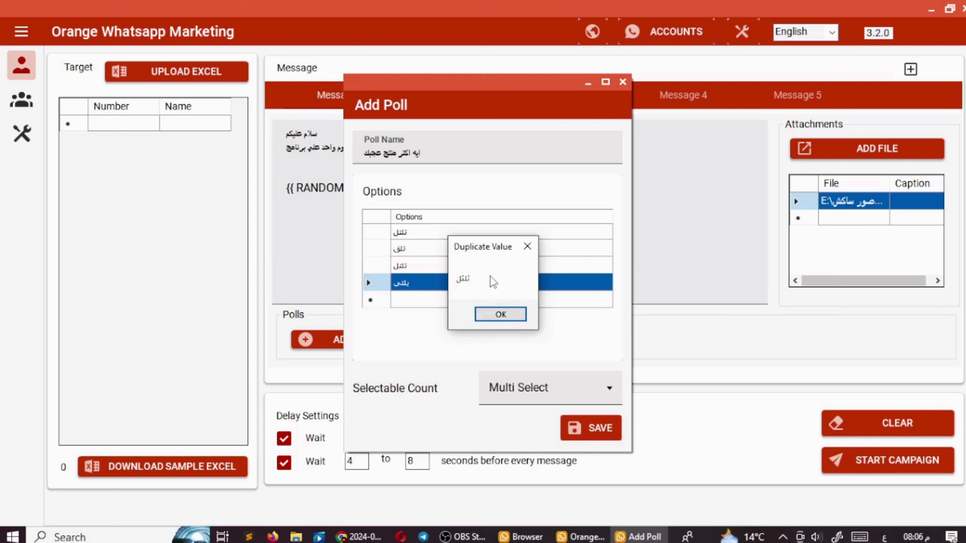
{"action": "left_click", "coordinate": [500, 314]}
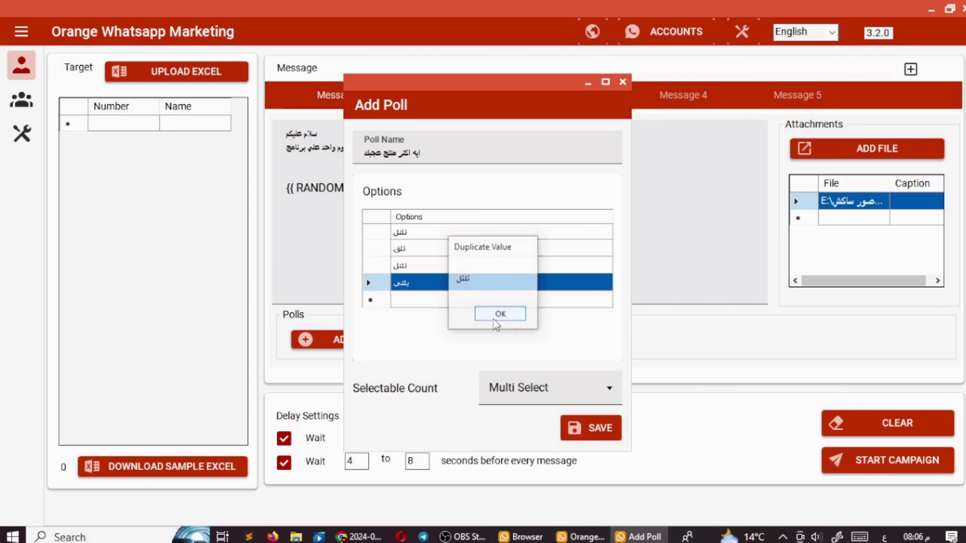
{"action": "left_click", "coordinate": [413, 233]}
{"action": "left_click", "coordinate": [422, 265]}
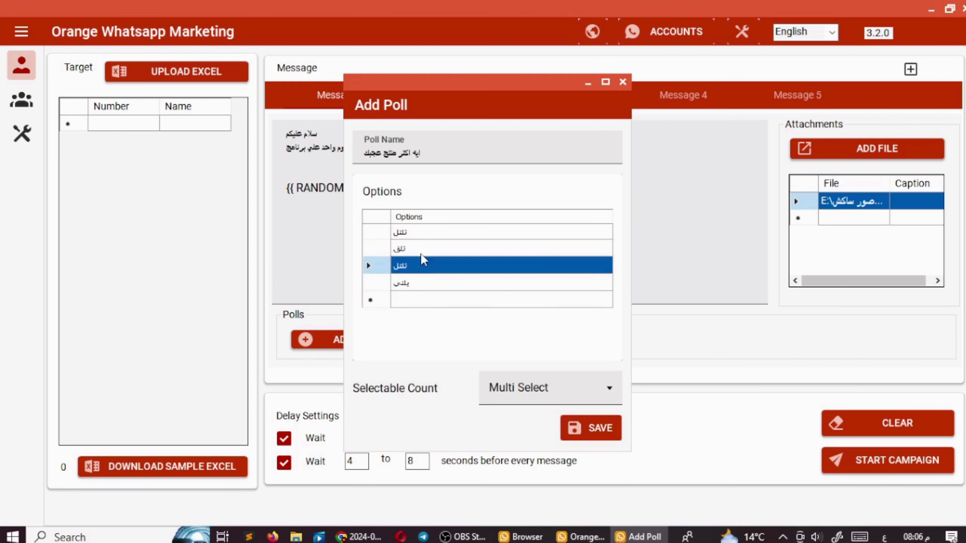
{"action": "left_click", "coordinate": [425, 265]}
{"action": "type", "text": "بثبثبث"}
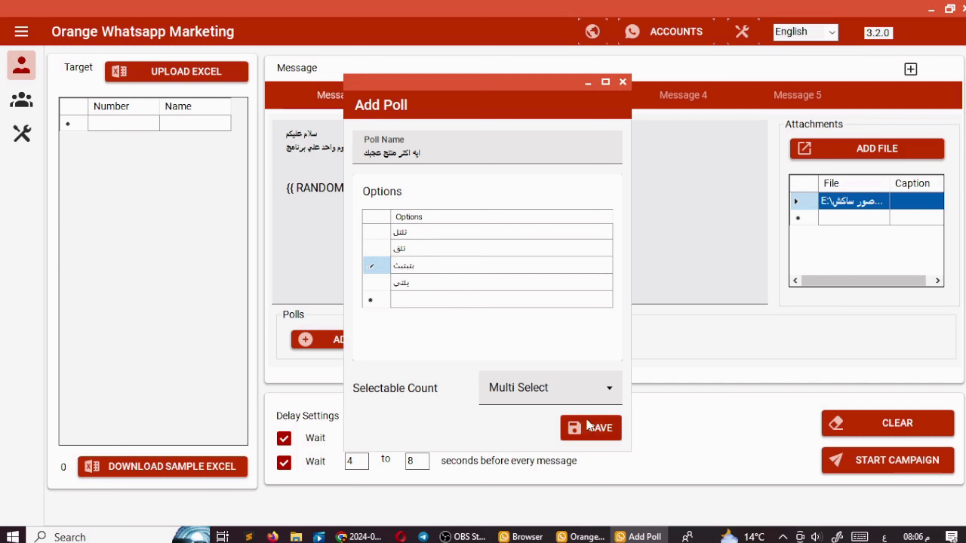
{"action": "left_click", "coordinate": [595, 433]}
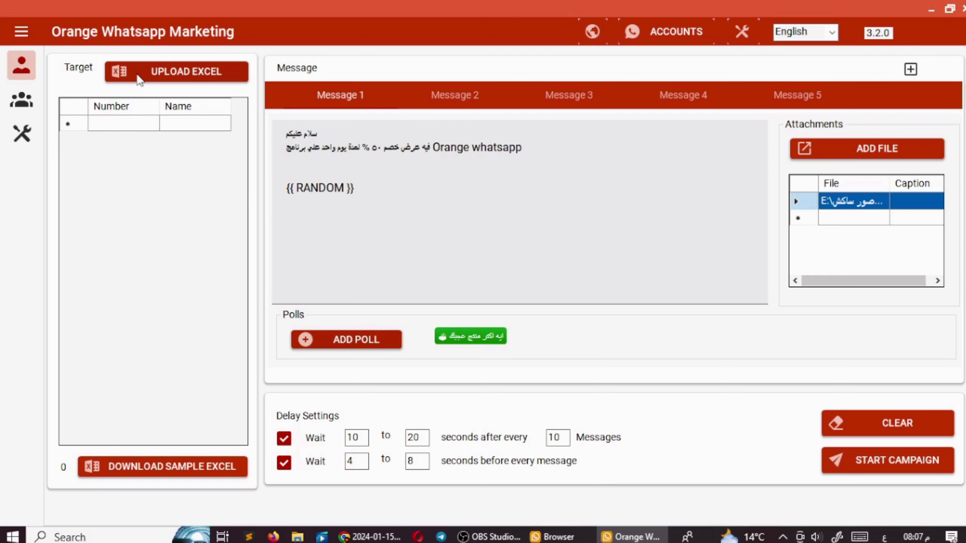
- Import the ChatstList contacts spreadsheet into the target list, adding 480 numbers
{"action": "left_click", "coordinate": [140, 79]}
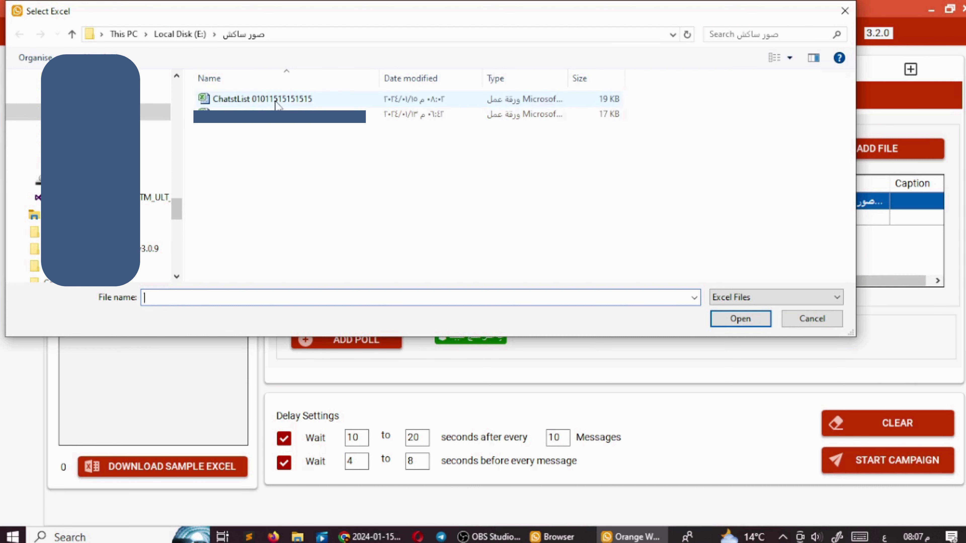
{"action": "left_click", "coordinate": [222, 102]}
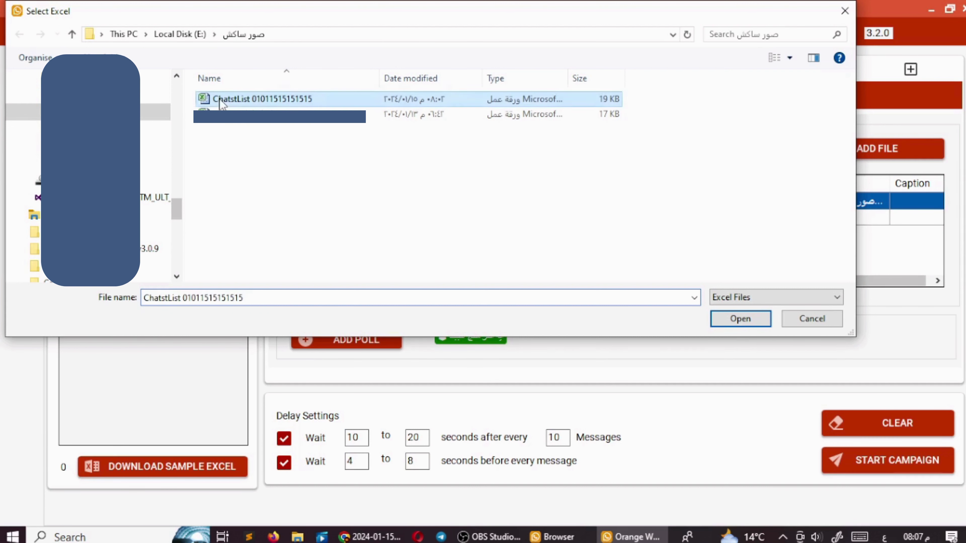
{"action": "left_click", "coordinate": [737, 320]}
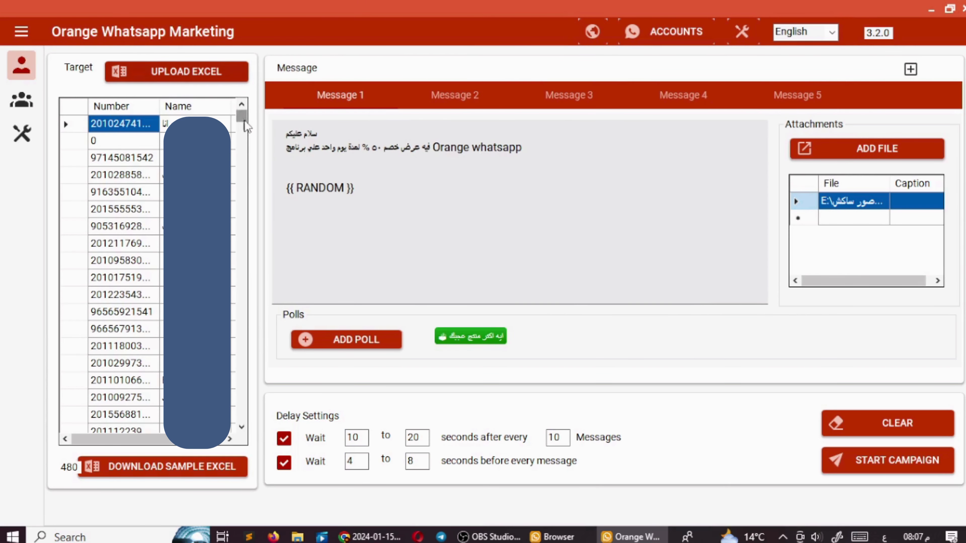
{"action": "left_click_drag", "start_coordinate": [243, 118], "coordinate": [241, 356]}
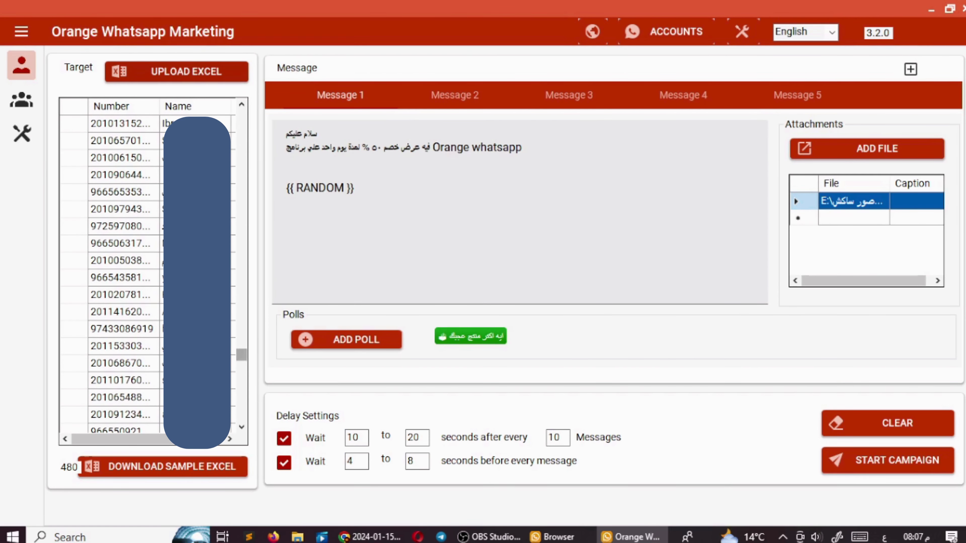
- Select all 480 target rows and delete them, leaving the list empty
{"action": "left_click", "coordinate": [63, 205]}
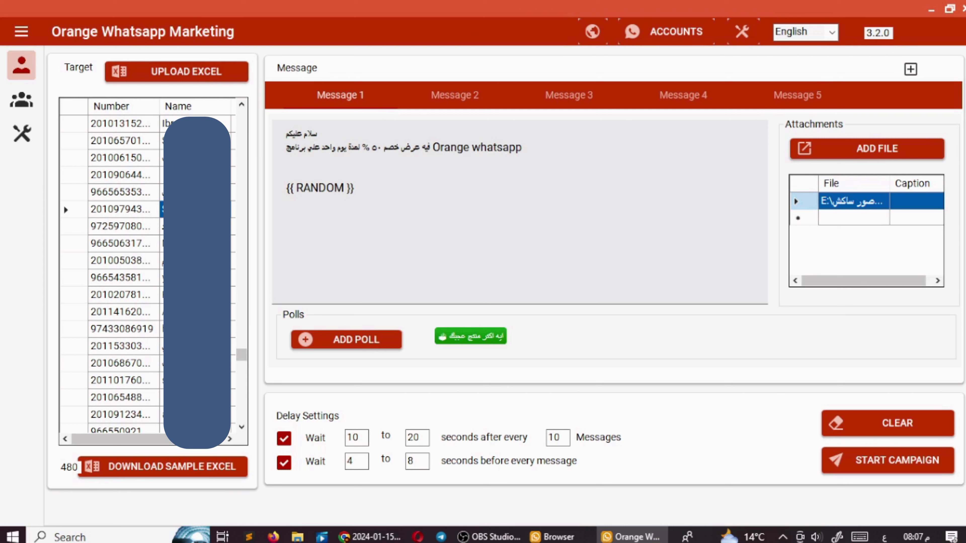
{"action": "key", "text": "ctrl+a"}
{"action": "key", "text": "Delete"}
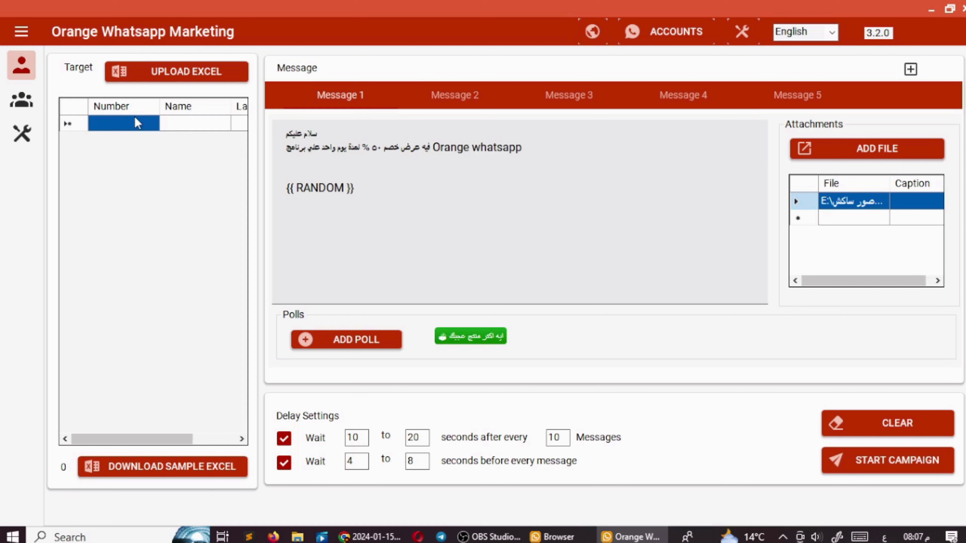
- Enter one contact with a phone number (no plus sign) and an Arabic name, then start editing the first wait value
{"action": "left_click", "coordinate": [124, 125]}
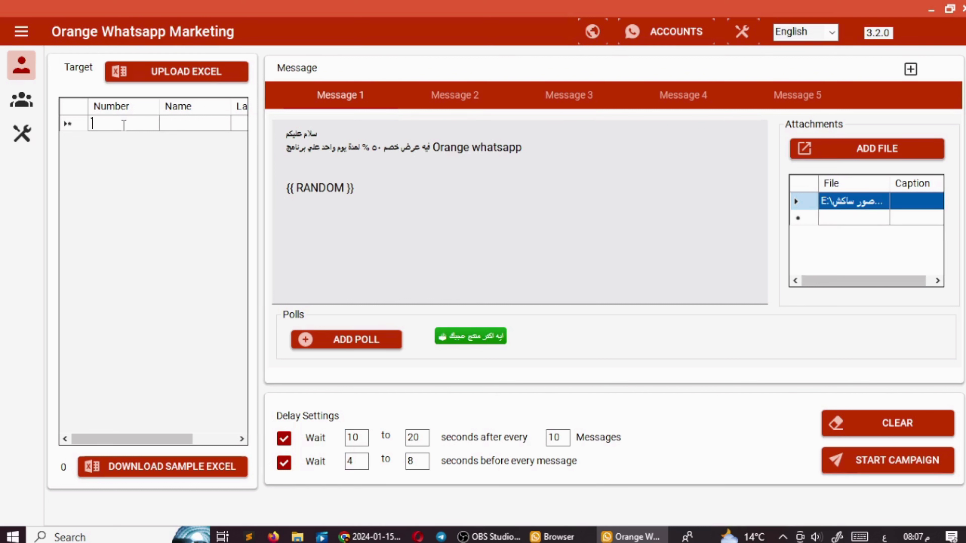
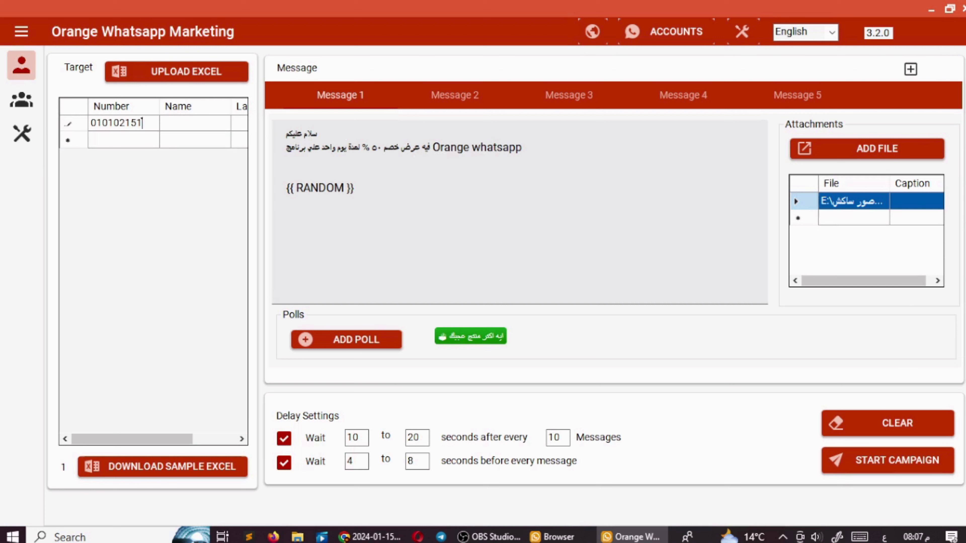
{"action": "type", "text": "+"}
{"action": "key", "text": "BackSpace"}
{"action": "left_click", "coordinate": [211, 130]}
{"action": "type", "text": "اتابا"}
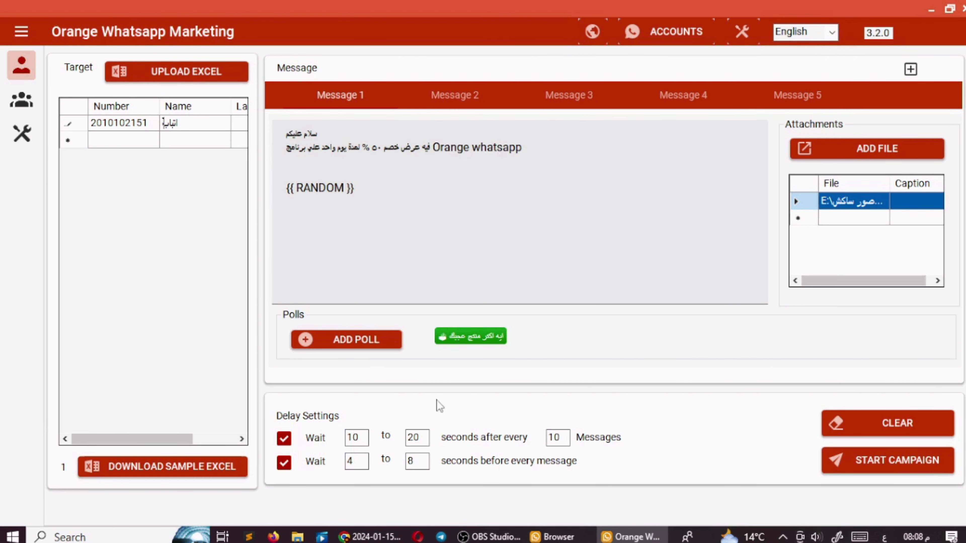
{"action": "double_click", "coordinate": [347, 437]}
{"action": "type", "text": "10"}
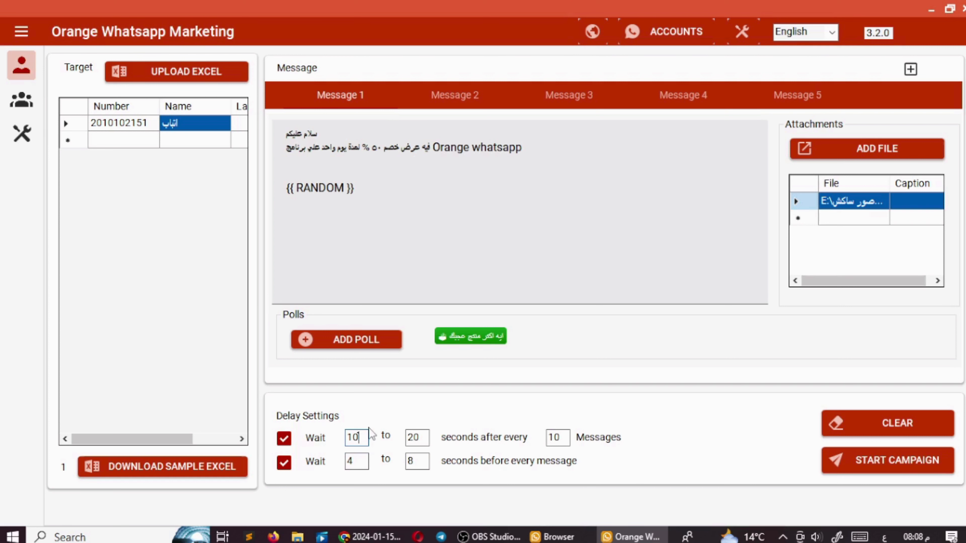
- Set the batch wait to 60–160 seconds and leave the per-message wait at 4
{"action": "key", "text": "BackSpace"}
{"action": "key", "text": "BackSpace"}
{"action": "type", "text": "60"}
{"action": "key", "text": "Tab"}
{"action": "type", "text": "160"}
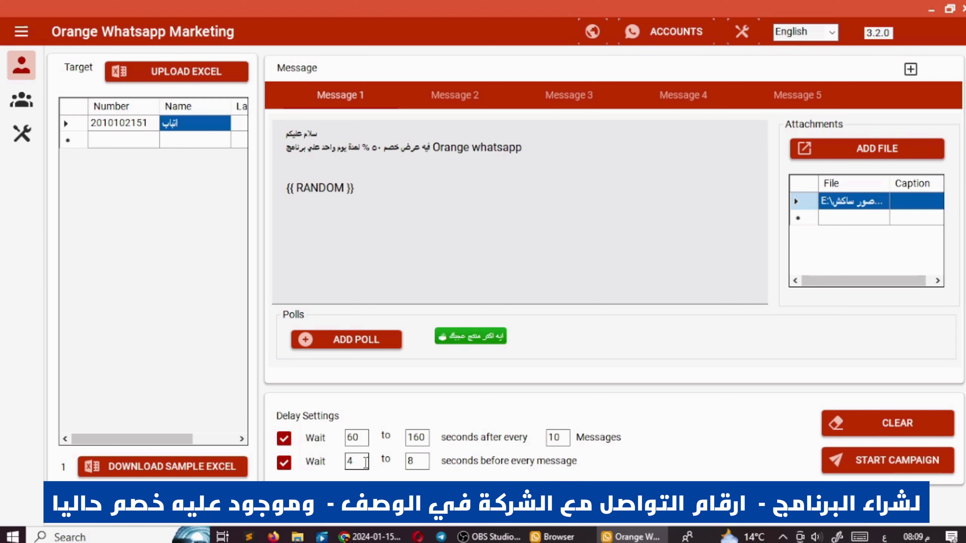
{"action": "double_click", "coordinate": [351, 461]}
{"action": "left_click", "coordinate": [351, 461]}
- Name the campaign 'عرض ٥٠%', tick the Profile1 account, and set the swipe count to 3
{"action": "left_click", "coordinate": [877, 462]}
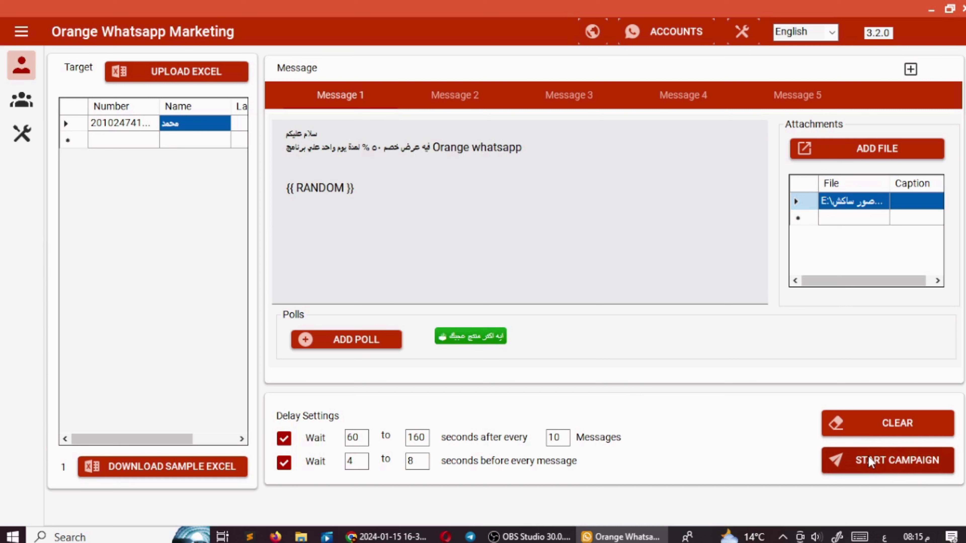
{"action": "left_click", "coordinate": [878, 460]}
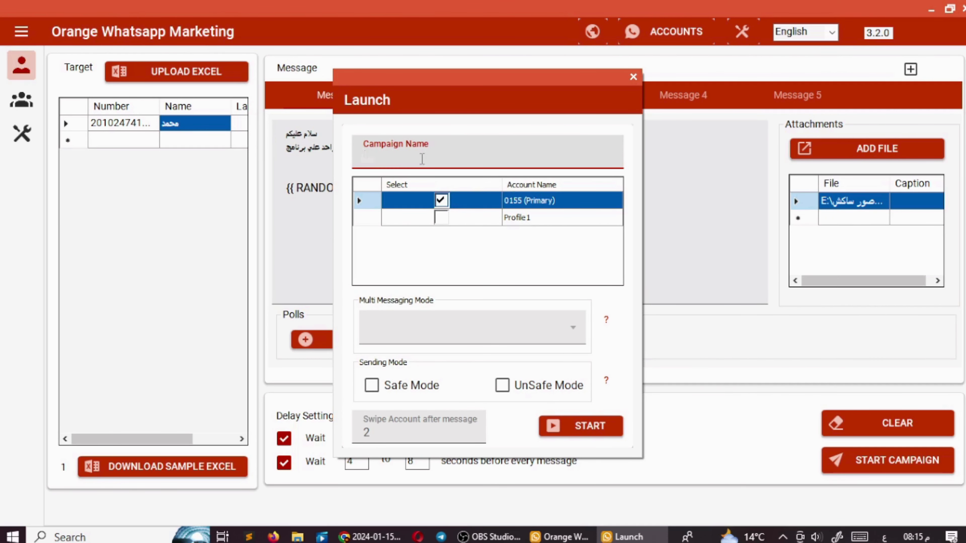
{"action": "type", "text": "عرض ٥٠%"}
{"action": "left_click", "coordinate": [443, 218]}
{"action": "left_click", "coordinate": [441, 217]}
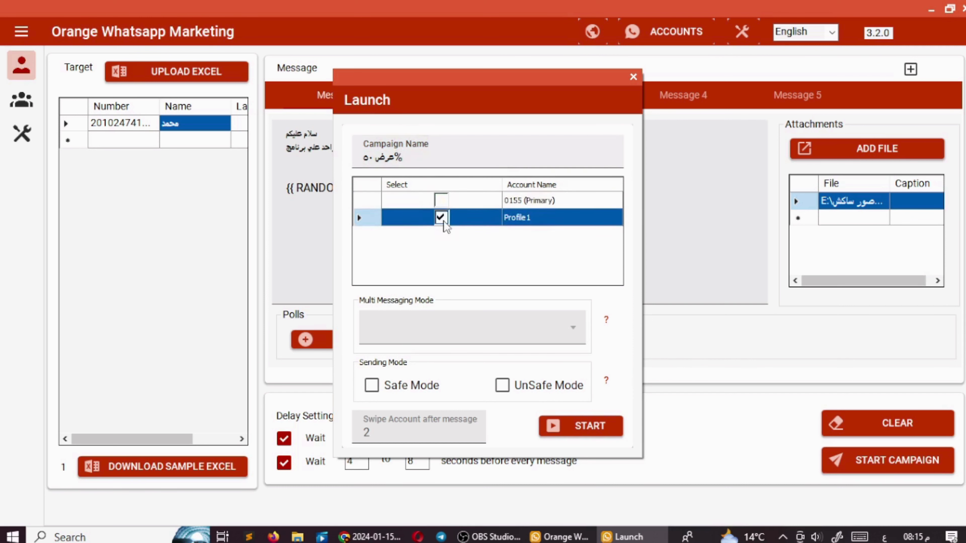
{"action": "left_click", "coordinate": [444, 200]}
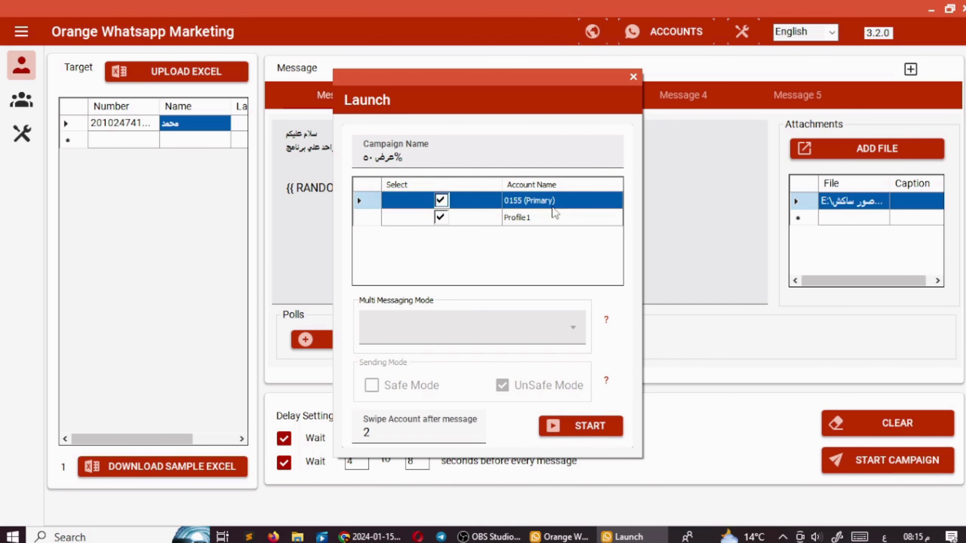
{"action": "left_click", "coordinate": [368, 433]}
{"action": "left_click_drag", "start_coordinate": [368, 433], "coordinate": [364, 432]}
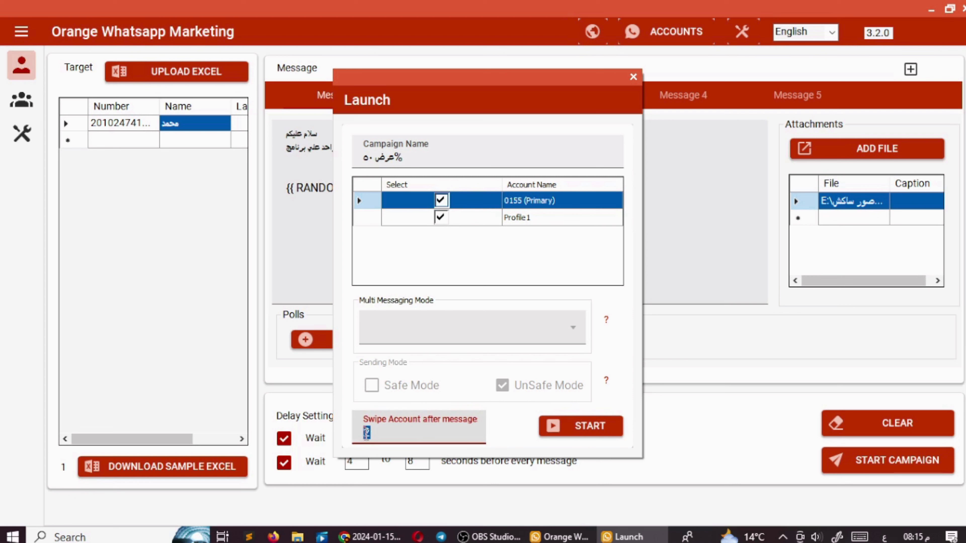
{"action": "type", "text": "3"}
- Untick Profile1 and switch the sending mode to UnSafe Mode
{"action": "left_click", "coordinate": [441, 217]}
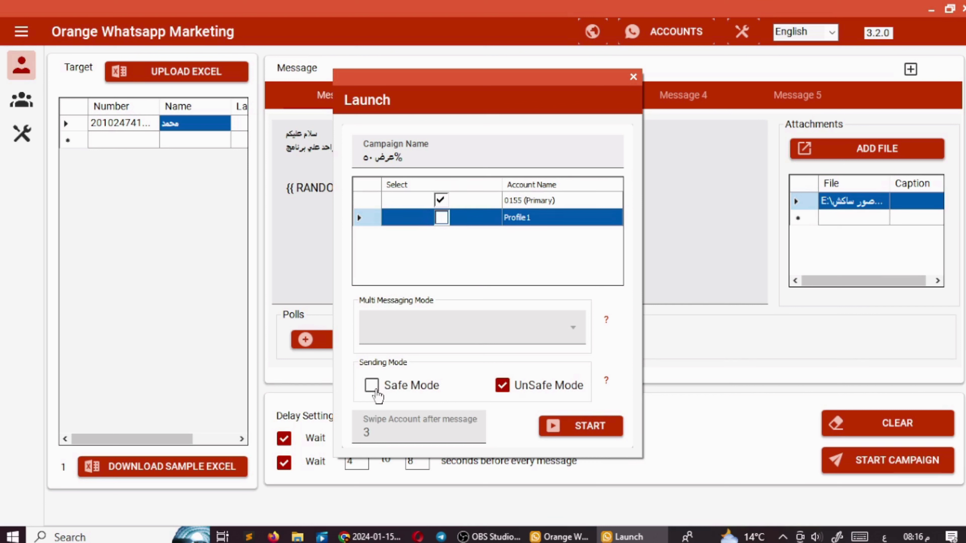
{"action": "left_click", "coordinate": [375, 388]}
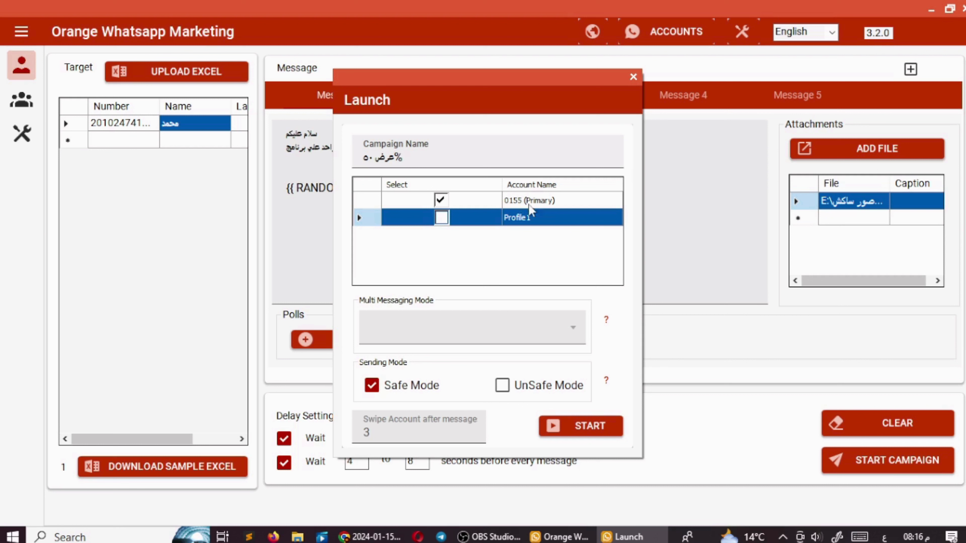
{"action": "left_click", "coordinate": [371, 388]}
{"action": "left_click", "coordinate": [501, 386]}
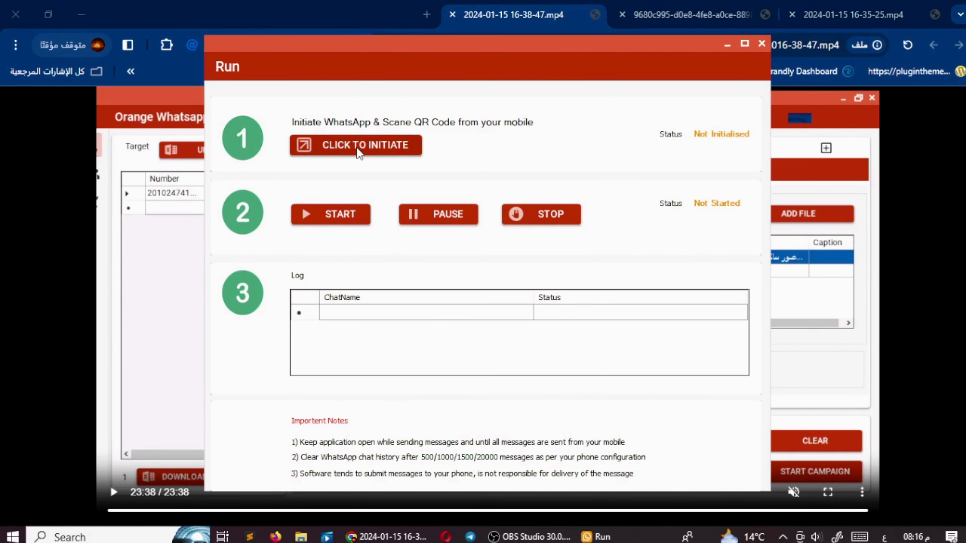
- Initialise WhatsApp, place the run window beside it, and start sending the عرض 50% campaign
{"action": "left_click", "coordinate": [393, 146]}
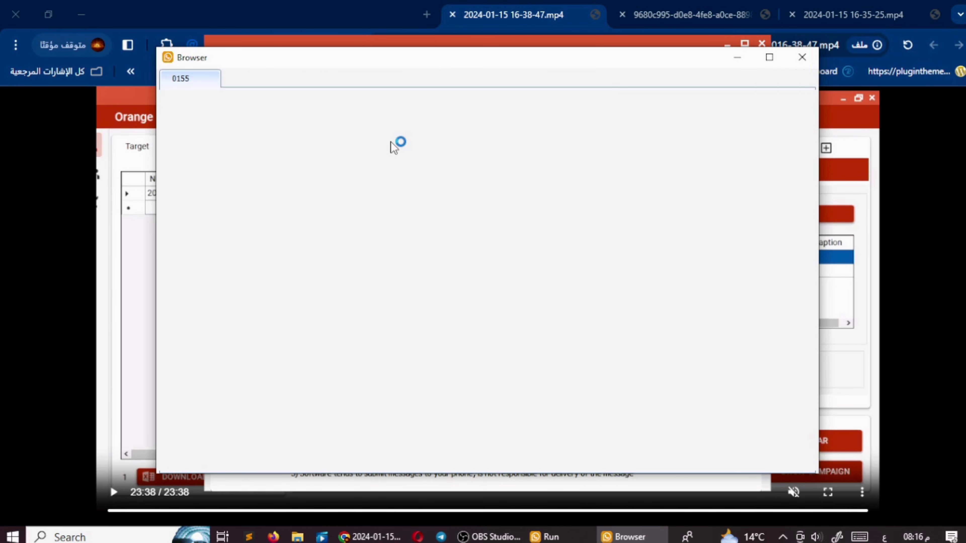
{"action": "left_click", "coordinate": [477, 43]}
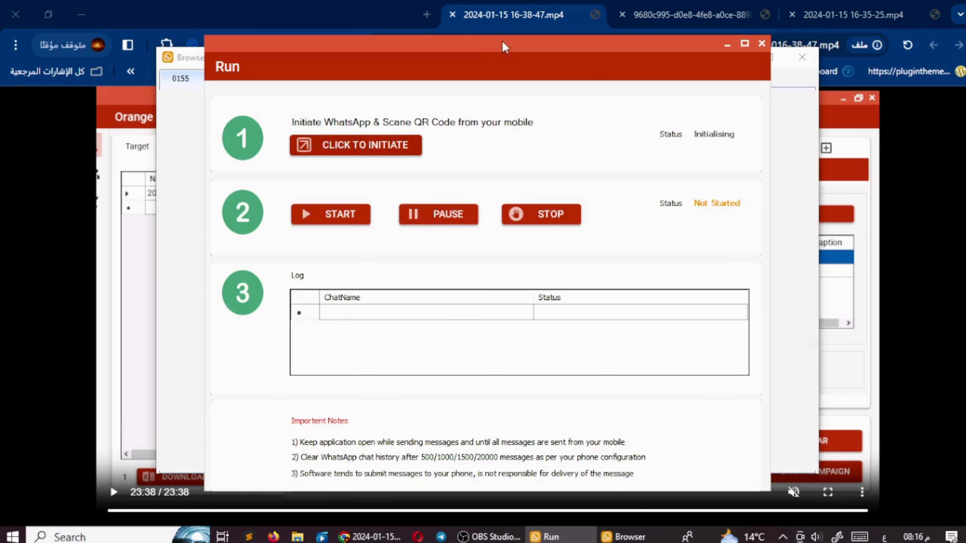
{"action": "left_click_drag", "start_coordinate": [511, 45], "coordinate": [627, 64]}
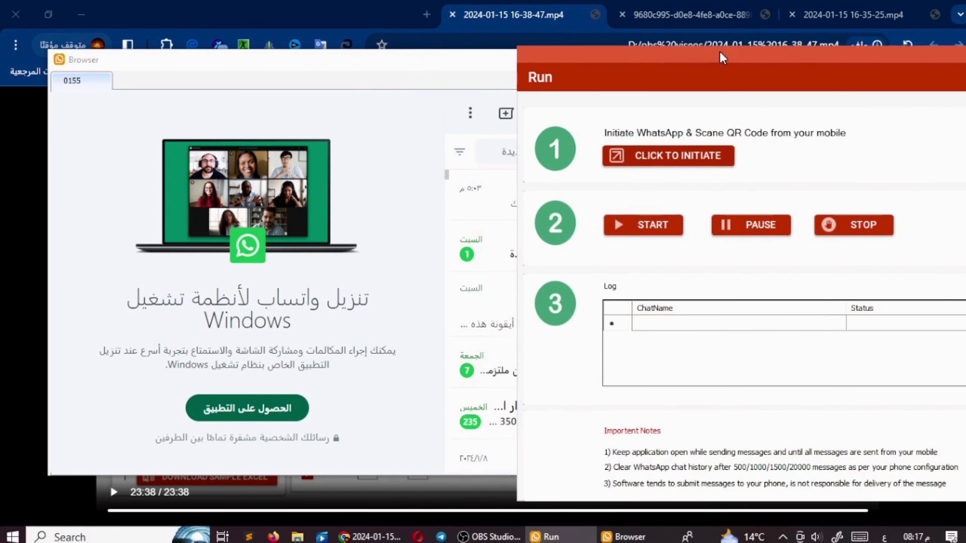
{"action": "left_click_drag", "start_coordinate": [722, 57], "coordinate": [568, 23]}
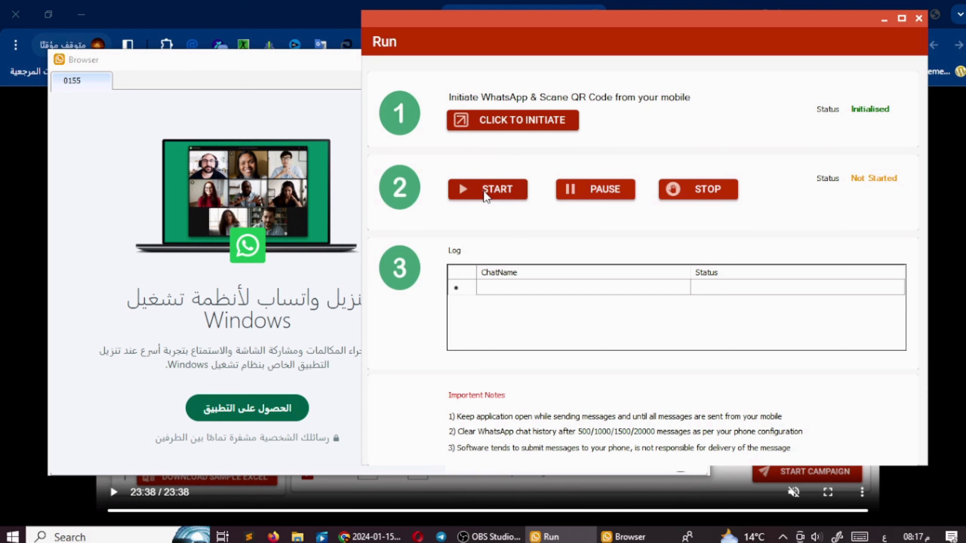
{"action": "left_click", "coordinate": [486, 196]}
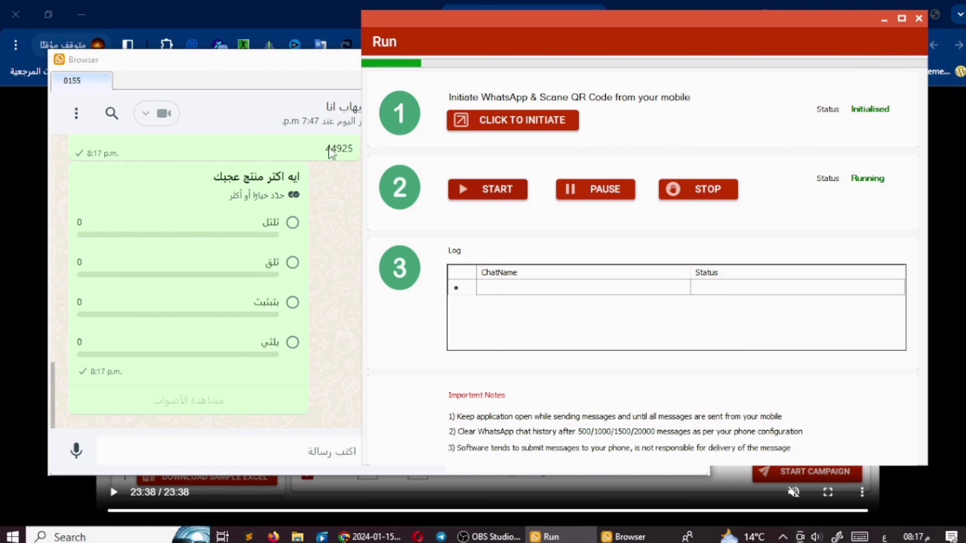
{"action": "scroll", "coordinate": [329, 152], "scroll_direction": "up", "scroll_amount": 6}
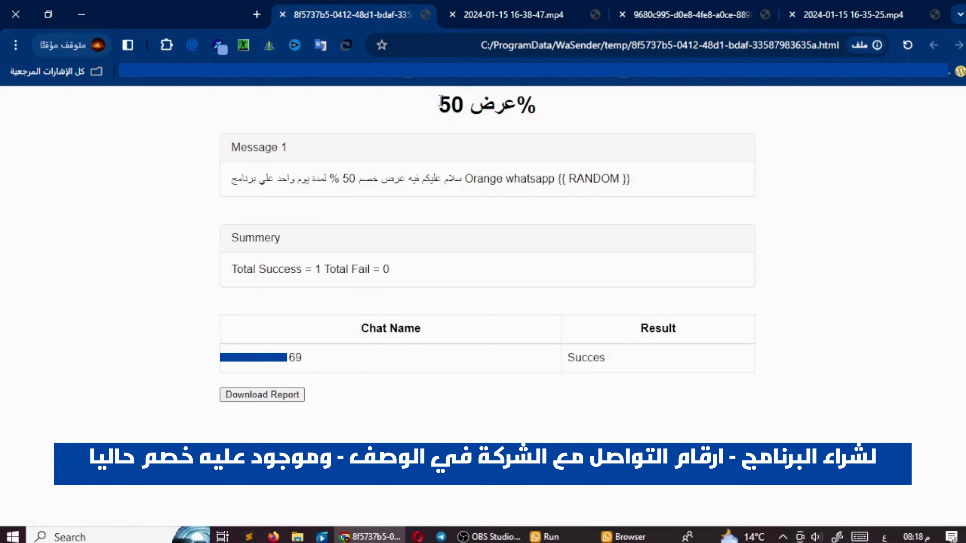
{"action": "double_click", "coordinate": [267, 366]}
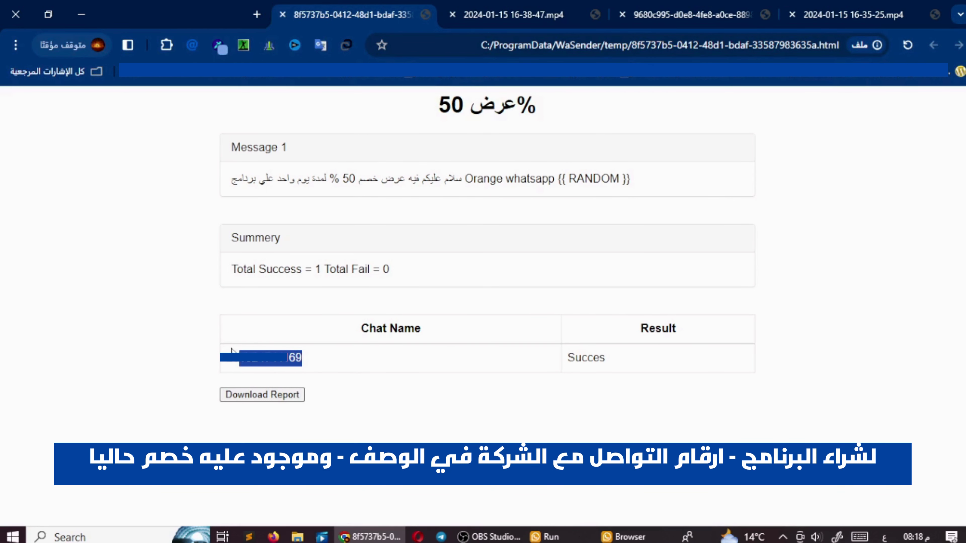
{"action": "double_click", "coordinate": [577, 355]}
{"action": "left_click", "coordinate": [580, 354]}
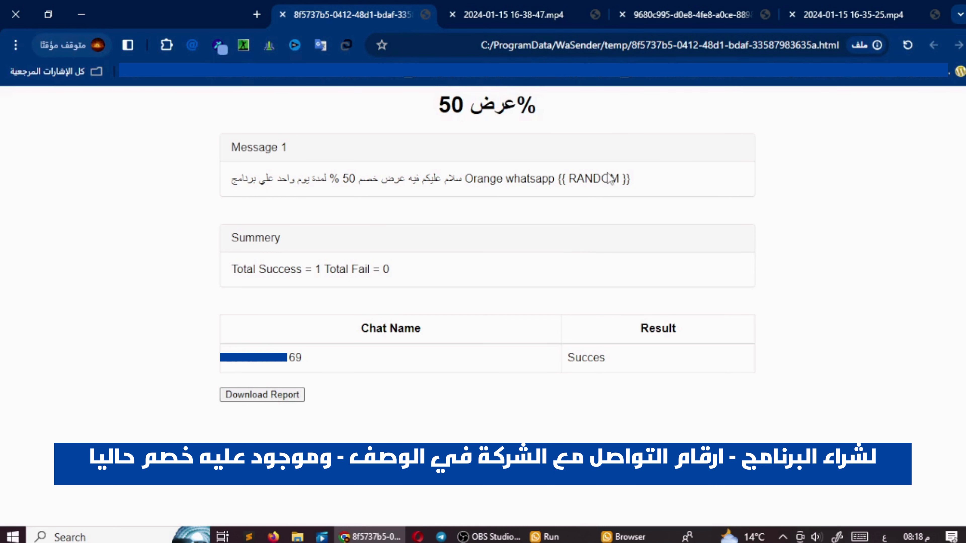
{"action": "left_click_drag", "start_coordinate": [639, 180], "coordinate": [228, 175]}
{"action": "left_click_drag", "start_coordinate": [221, 186], "coordinate": [229, 181]}
{"action": "left_click", "coordinate": [229, 182]}
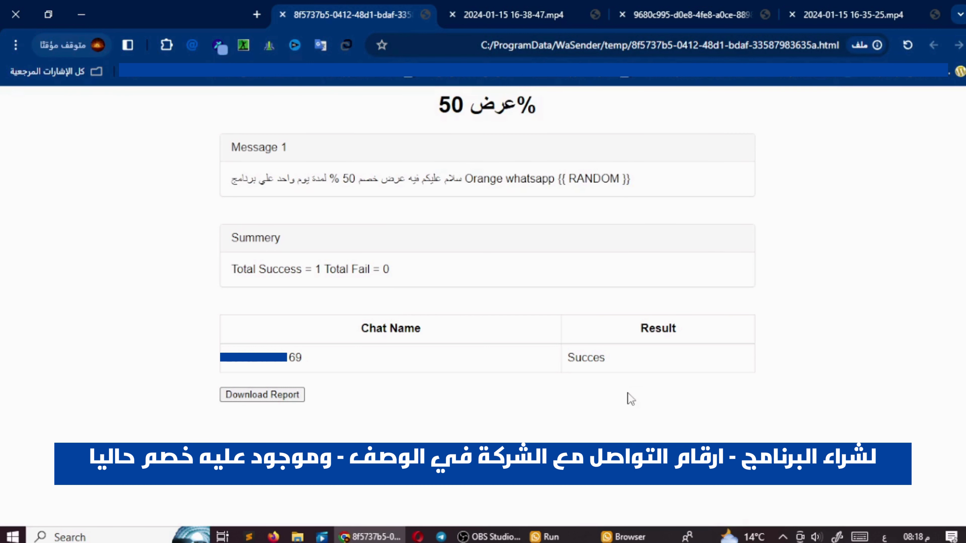